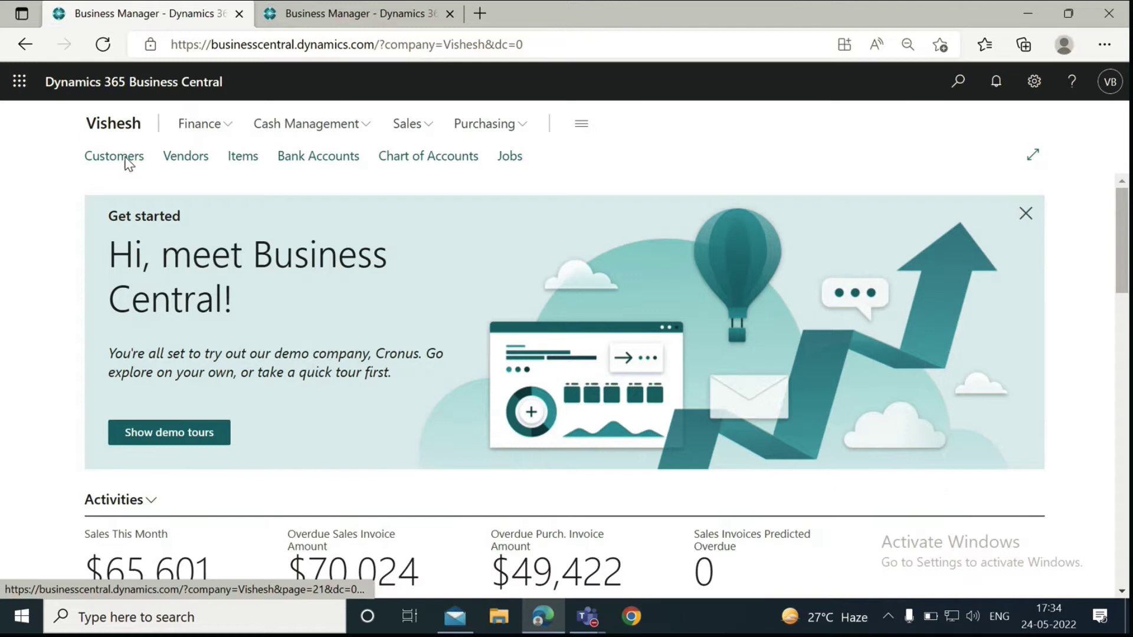
- Set customer Marty's Prepayment % to 100 on his customer card and close it
click(114, 156)
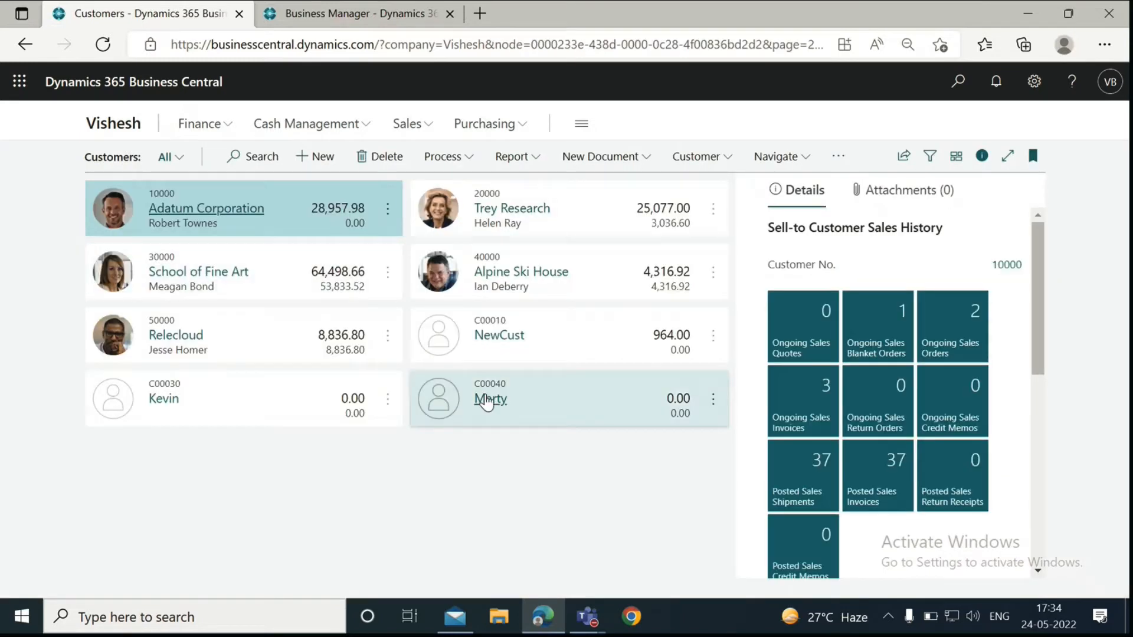
click(489, 399)
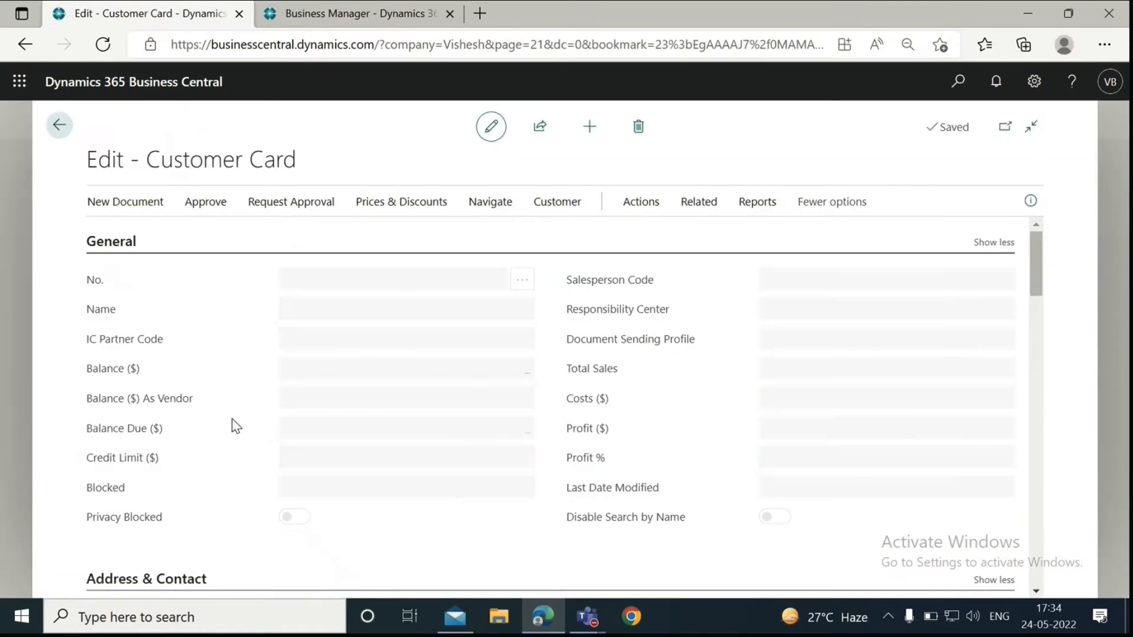
scroll(248, 416, down, 8)
click(426, 351)
text(100)
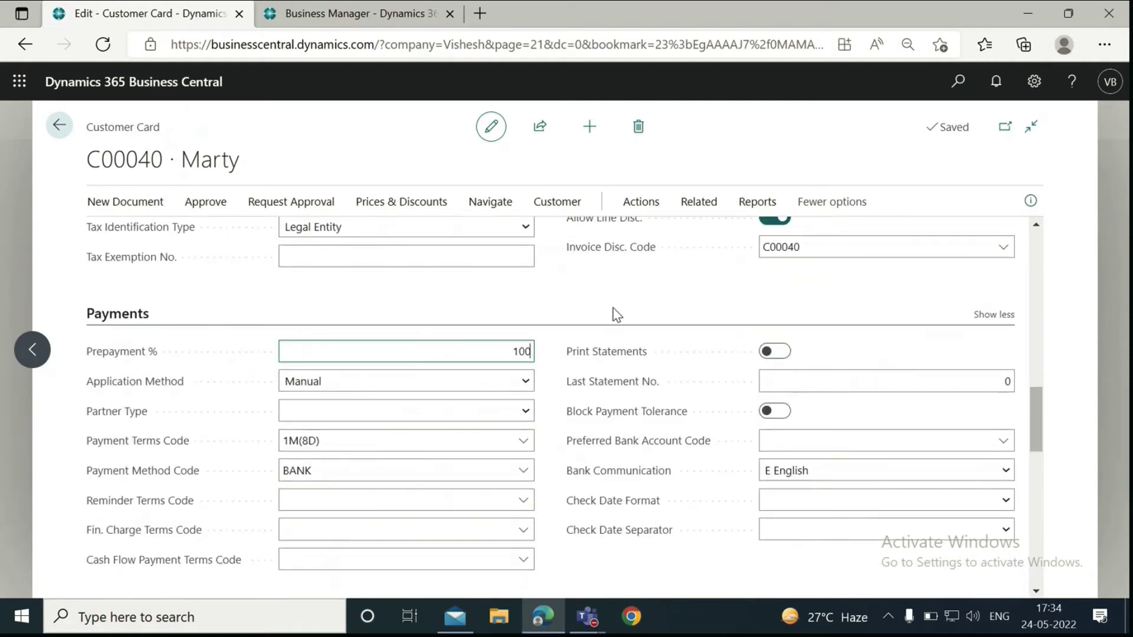
click(616, 315)
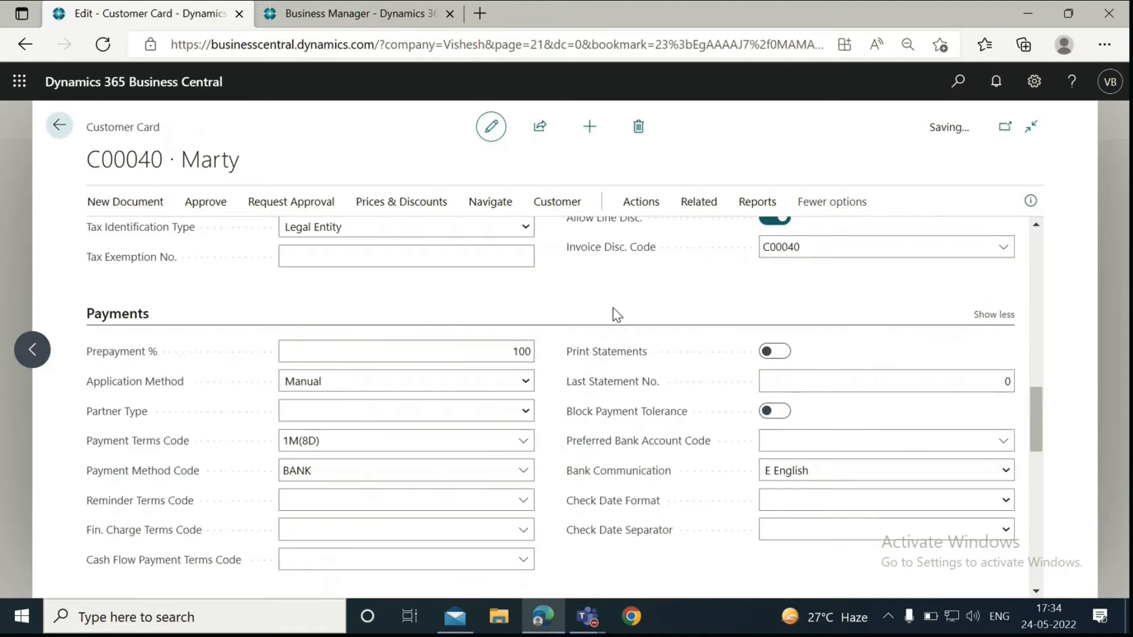
scroll(514, 293, up, 1)
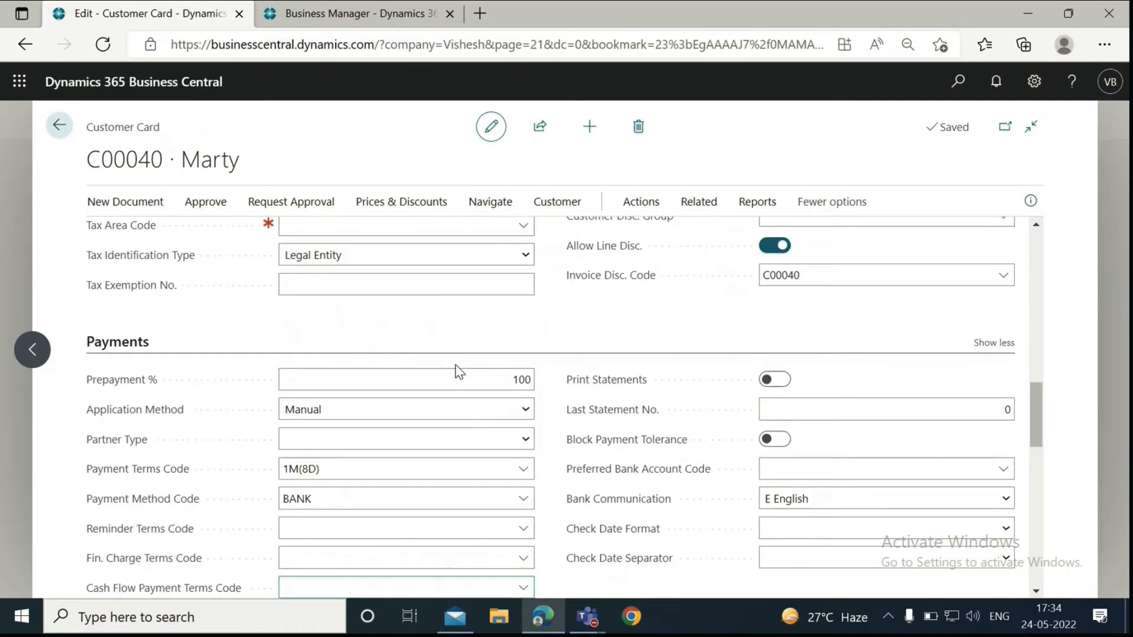
key(Escape)
- Create a new sales order from the Sales Orders list with Marty as customer
click(113, 123)
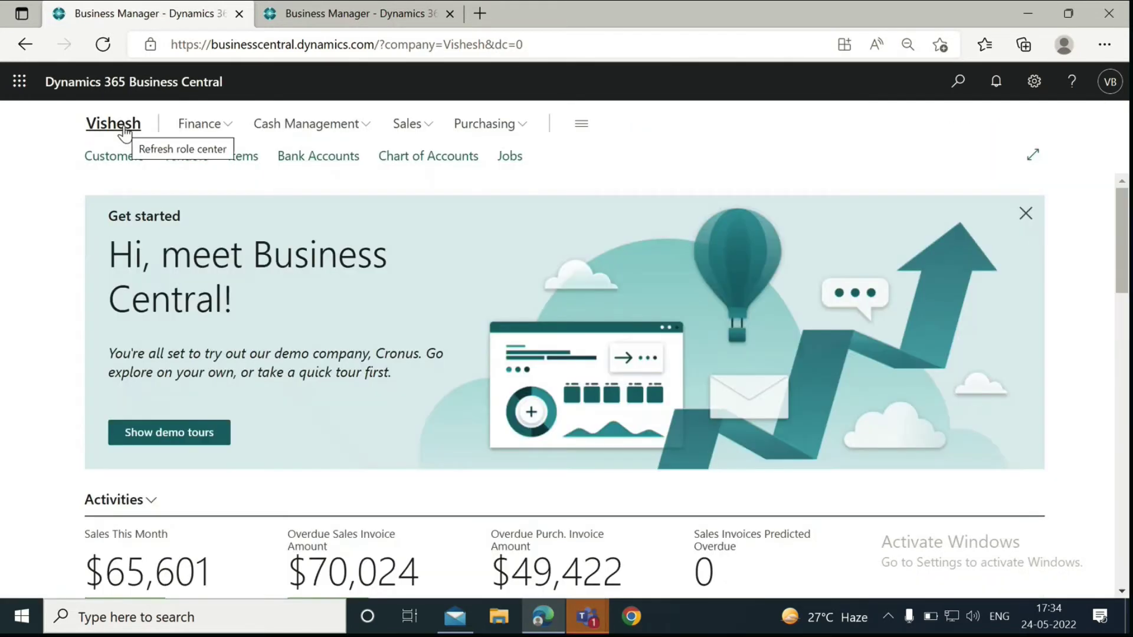
click(958, 82)
text(sales or)
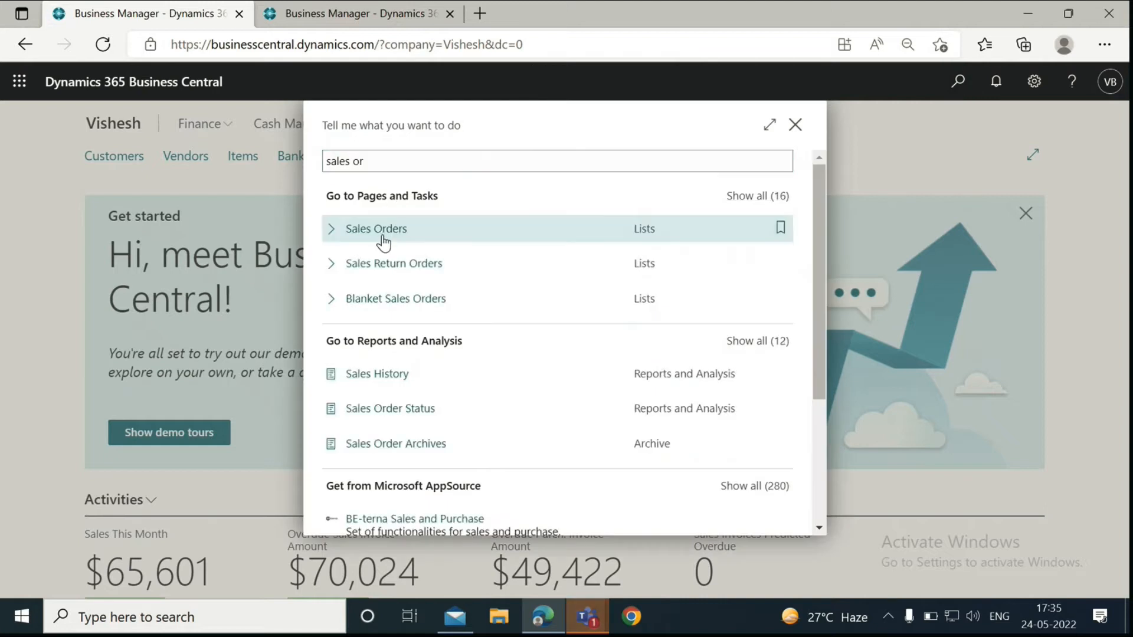
click(376, 229)
click(188, 165)
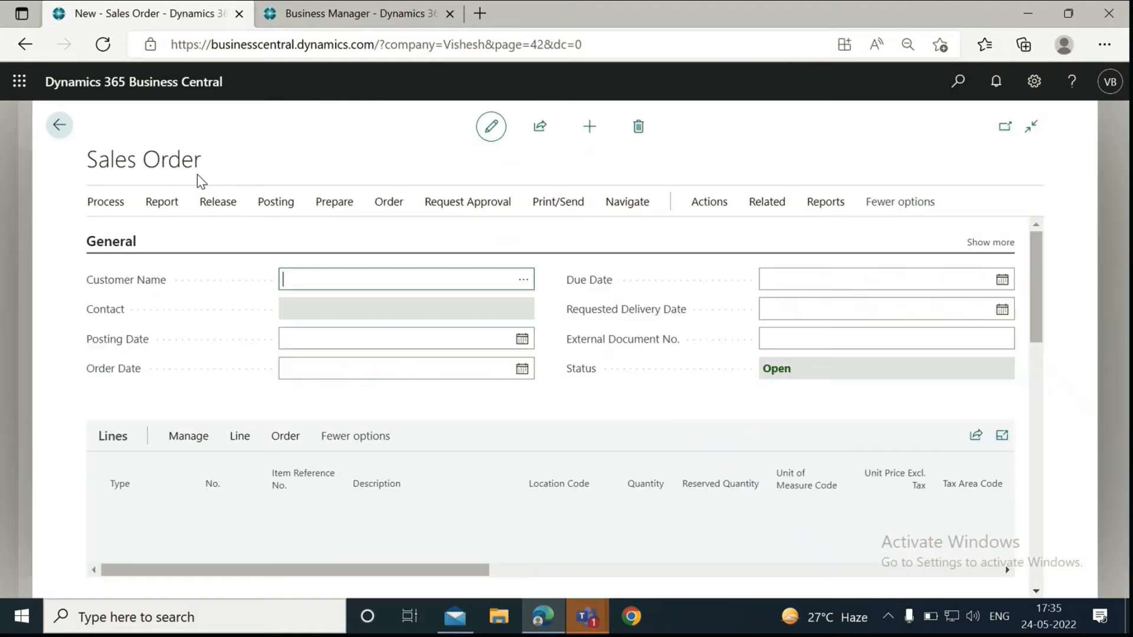
click(521, 282)
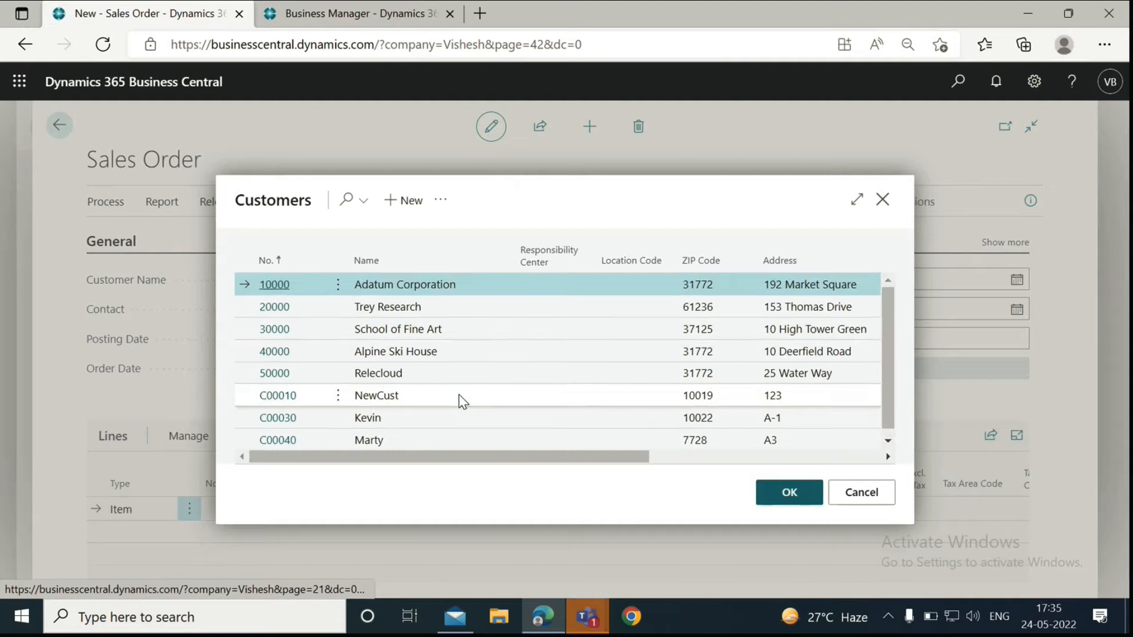
click(276, 432)
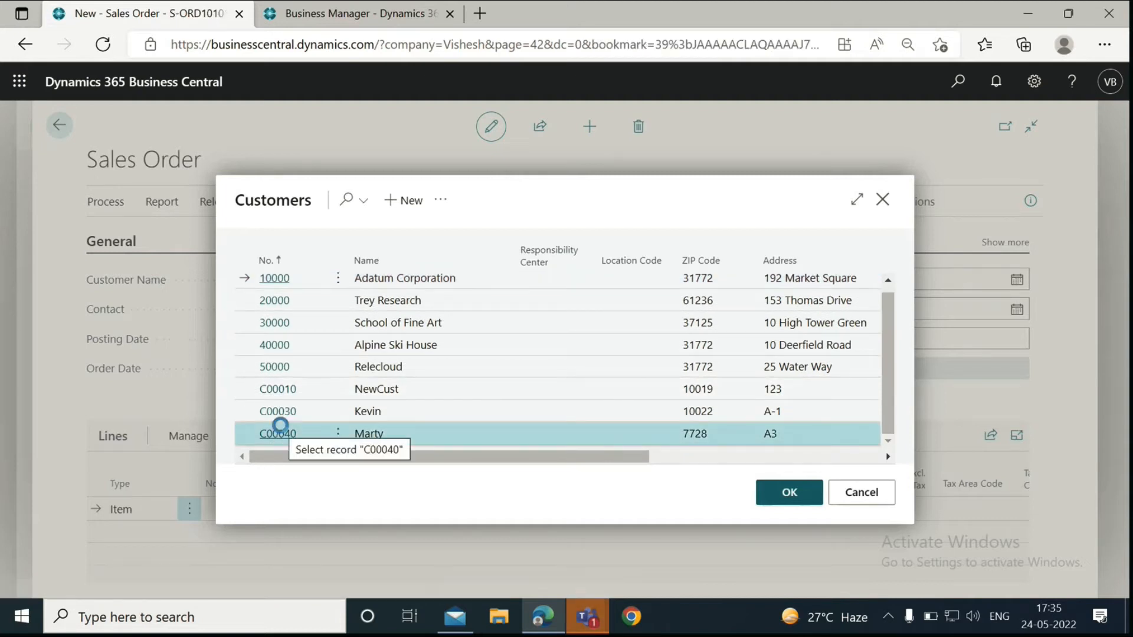
scroll(235, 362, down, 2)
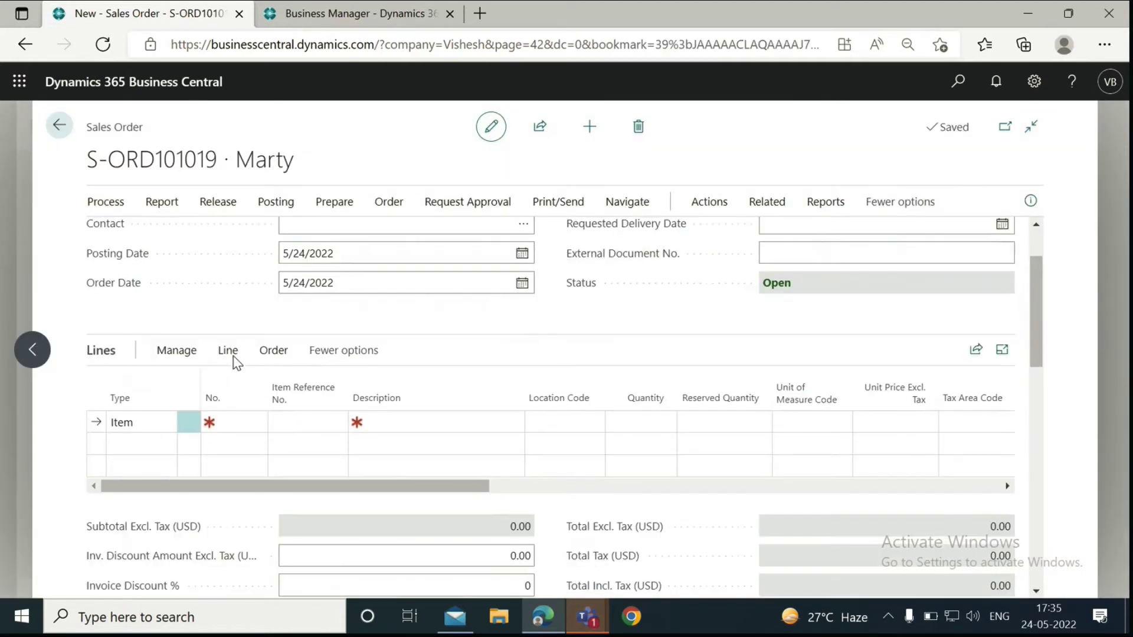
- Add item 1896-S ATHENS Desk with quantity 10 to the order line
click(239, 423)
click(255, 422)
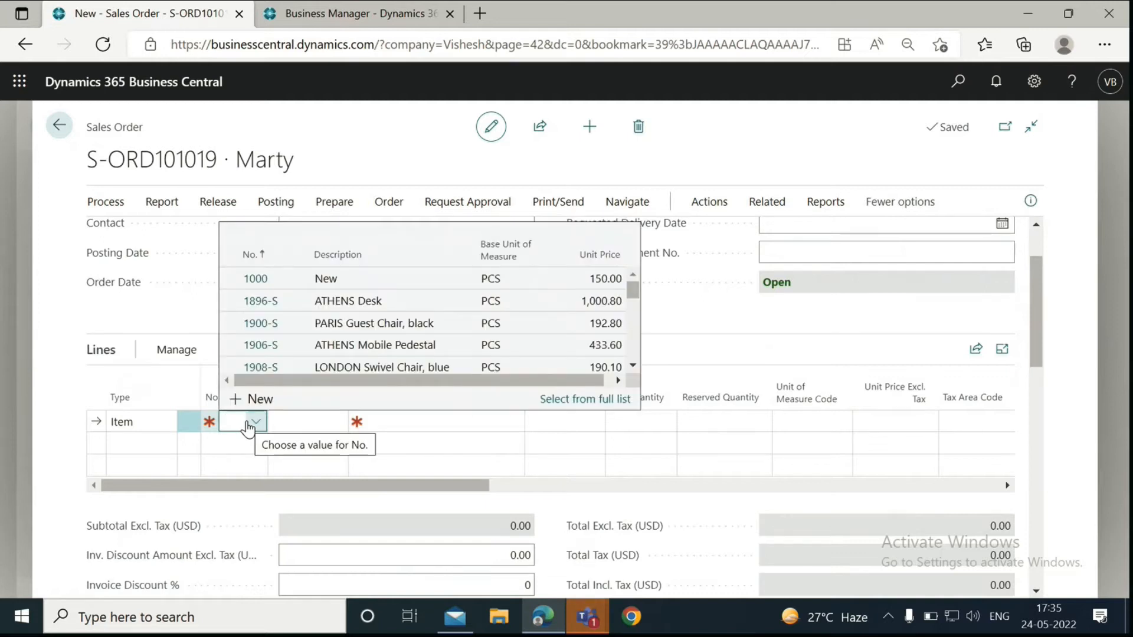
click(347, 304)
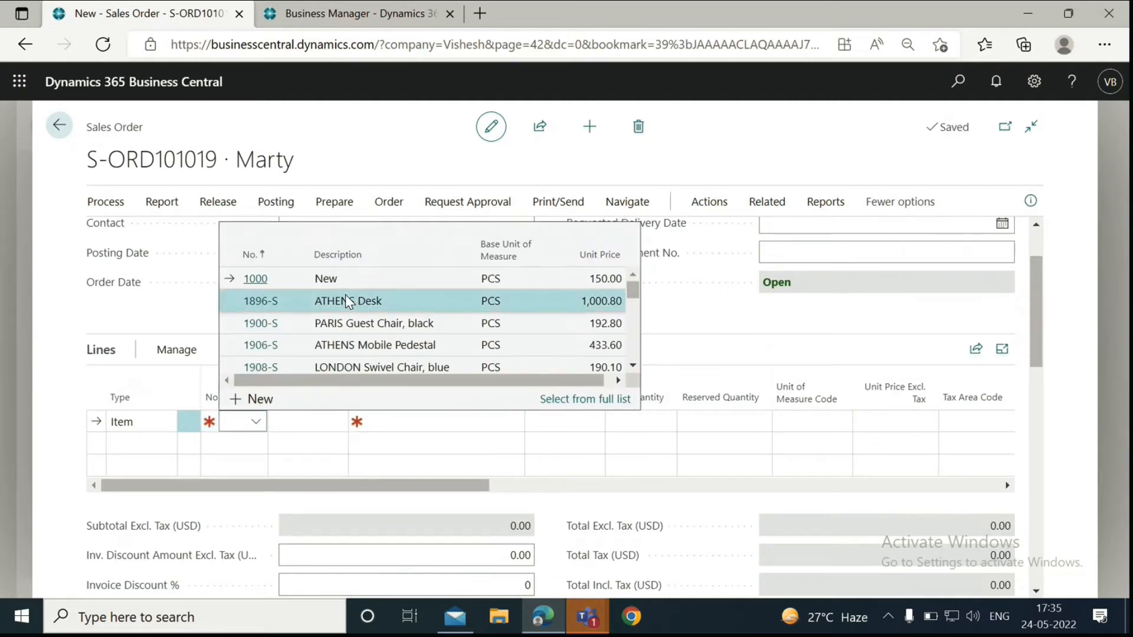
click(348, 302)
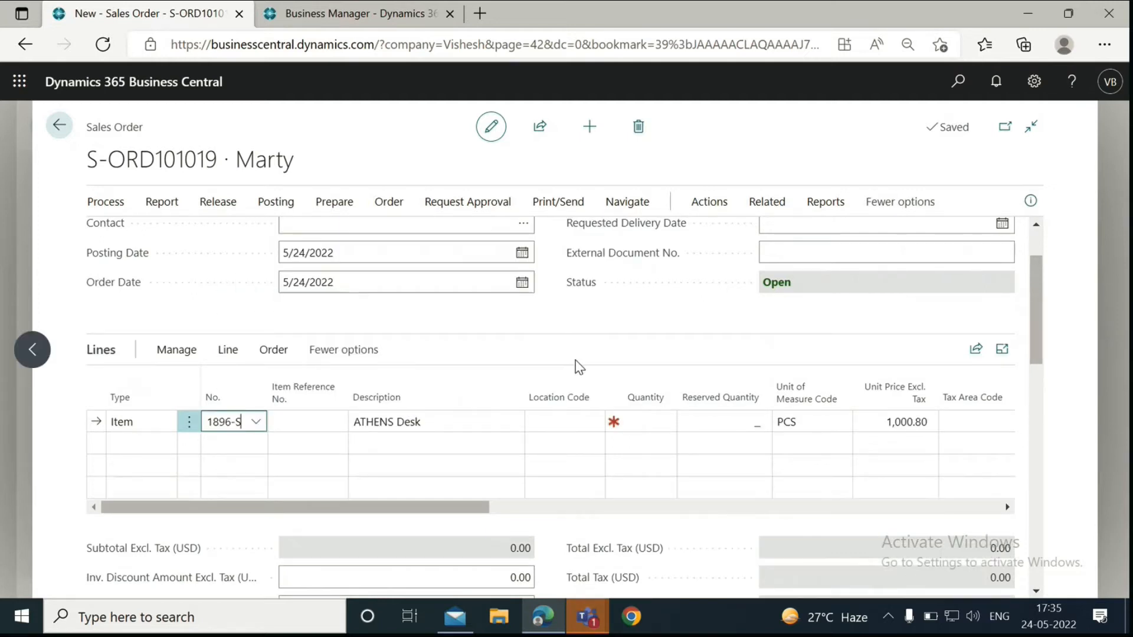
click(649, 424)
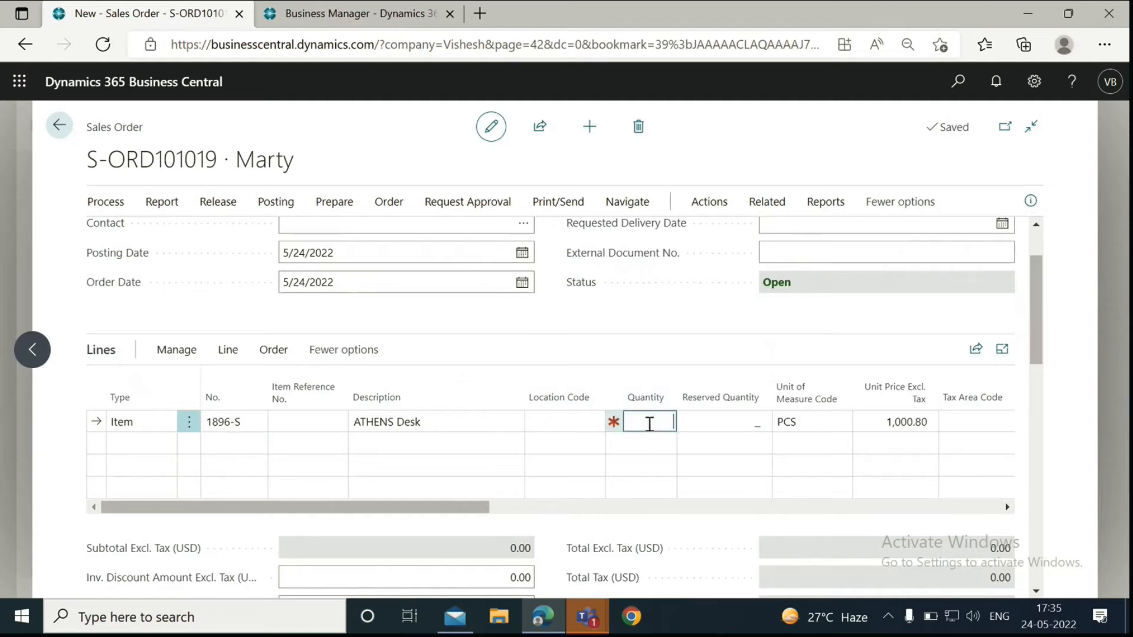
text(10)
click(680, 322)
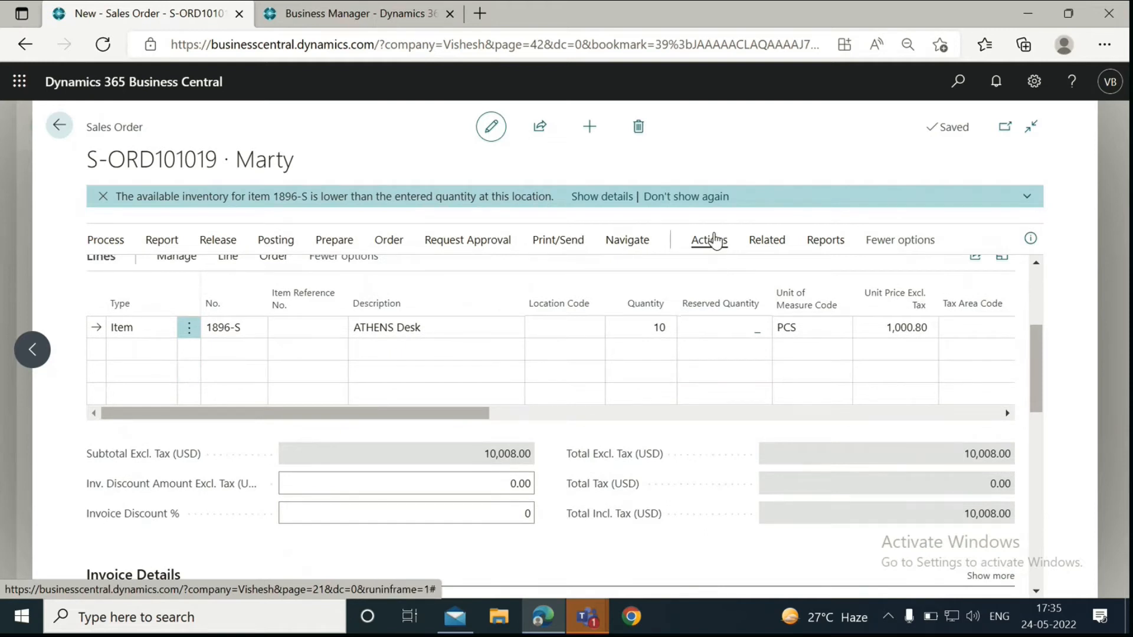
- Post the prepayment invoice for Marty's sales order S-ORD101019
click(708, 239)
click(541, 274)
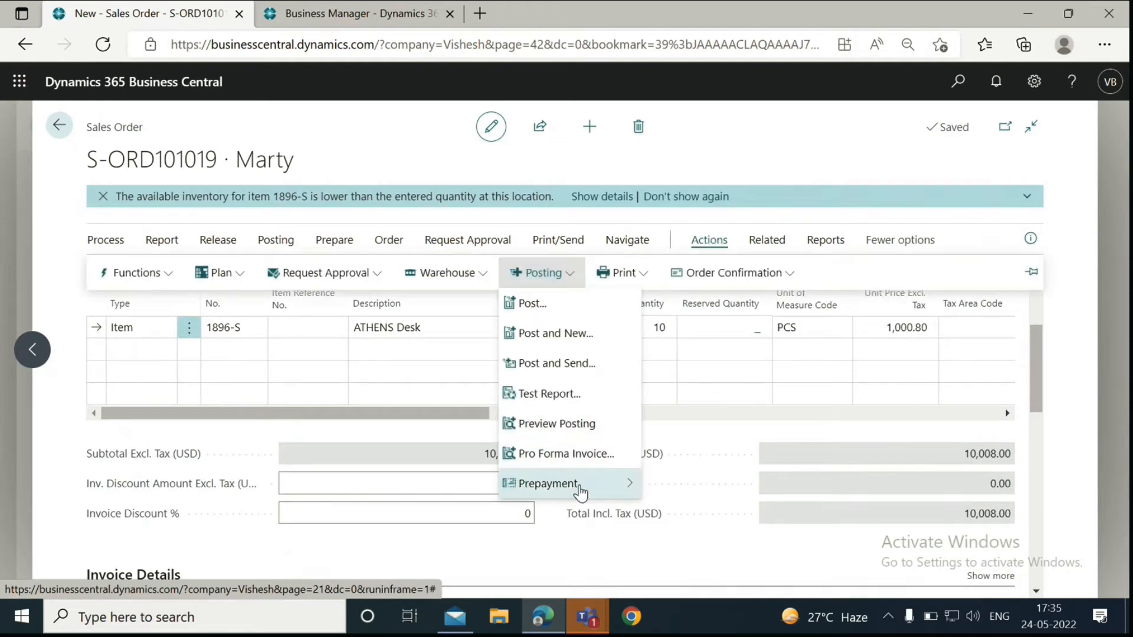
mouse_move(549, 484)
click(794, 434)
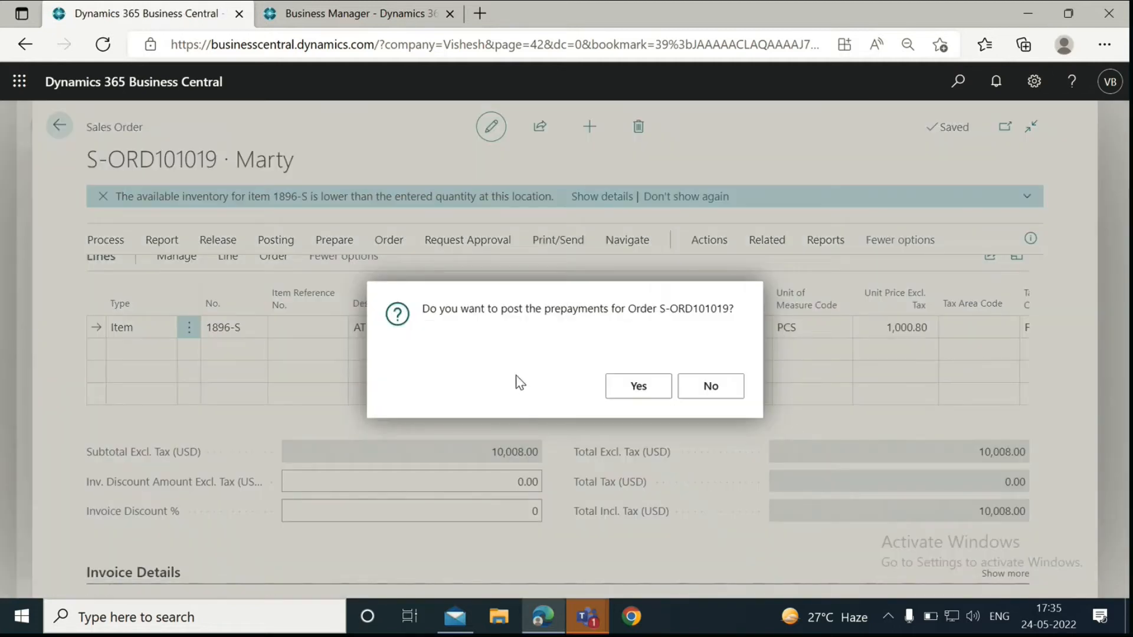
click(620, 390)
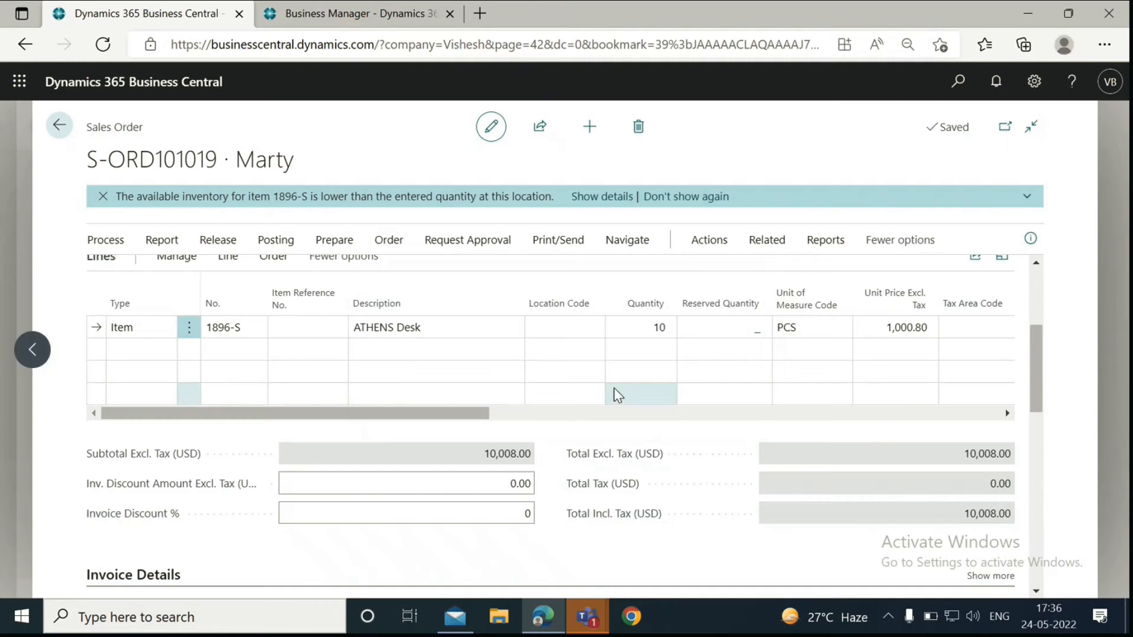
- Review posted prepayment invoice PPAY-0004 and return to the sales order
click(766, 240)
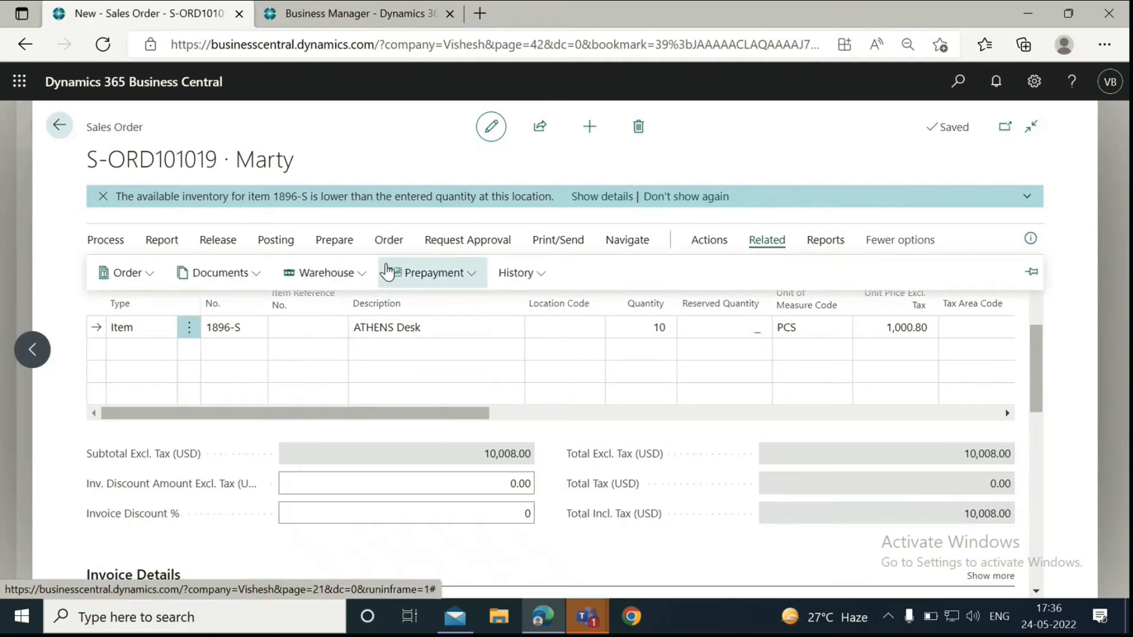
click(413, 272)
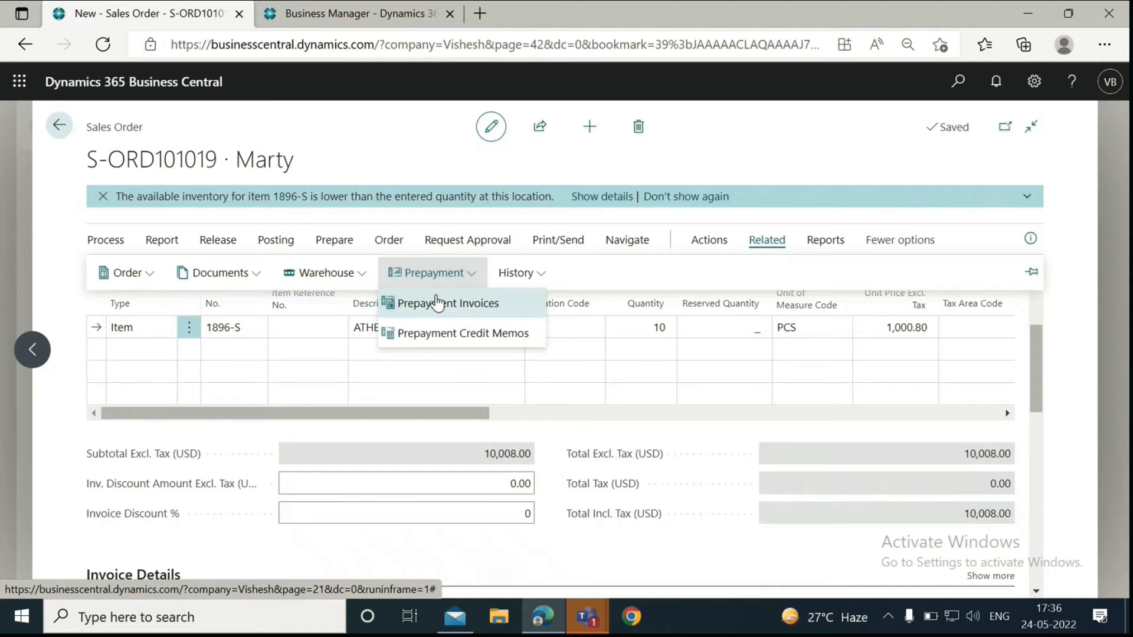
click(437, 303)
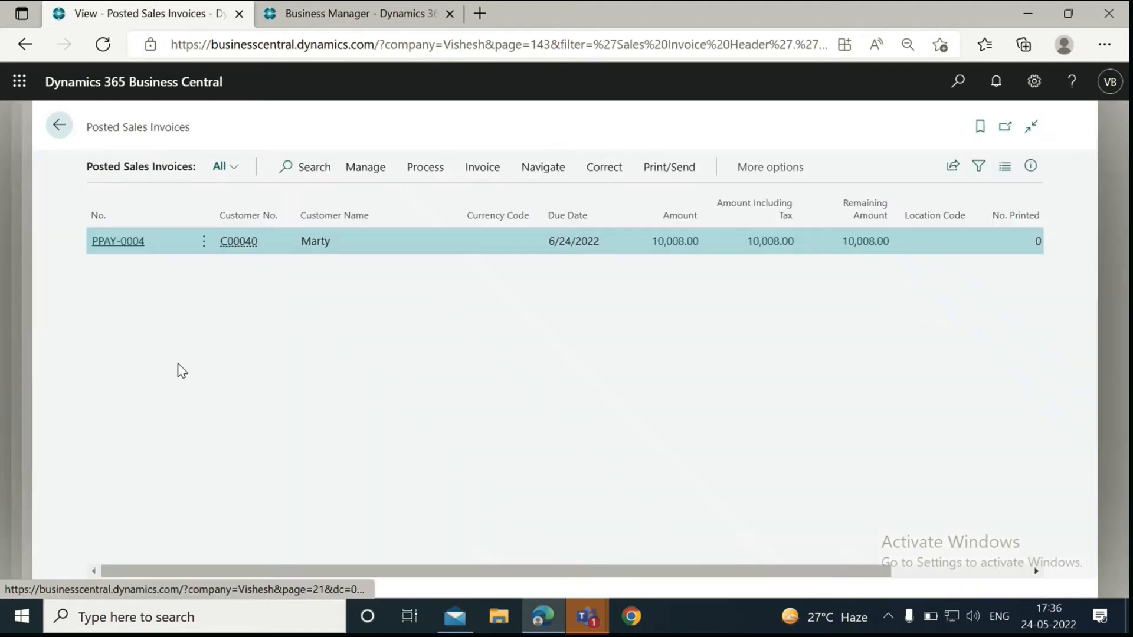
click(118, 240)
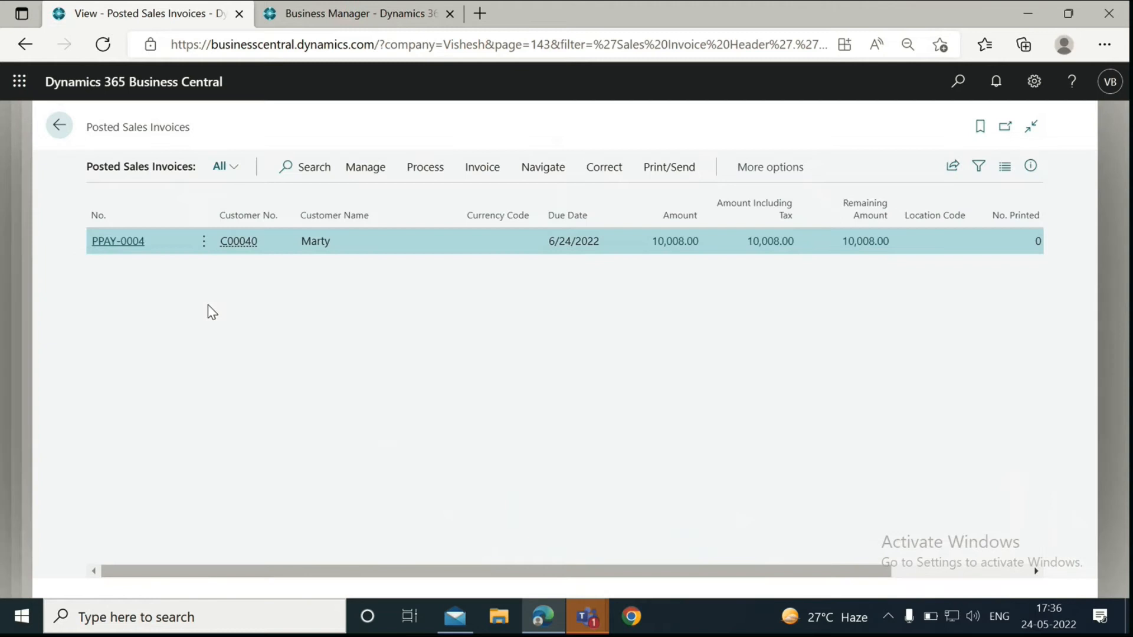
click(58, 126)
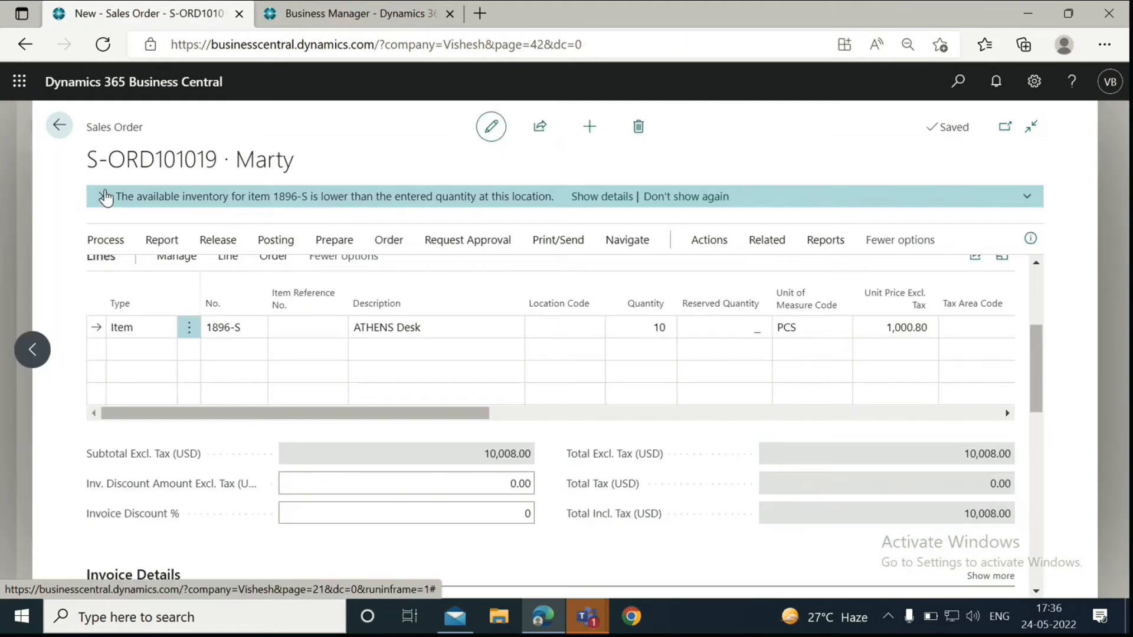
- From Marty's customer record, mark the prepayment invoice as paid in Register Customer Payments
click(626, 240)
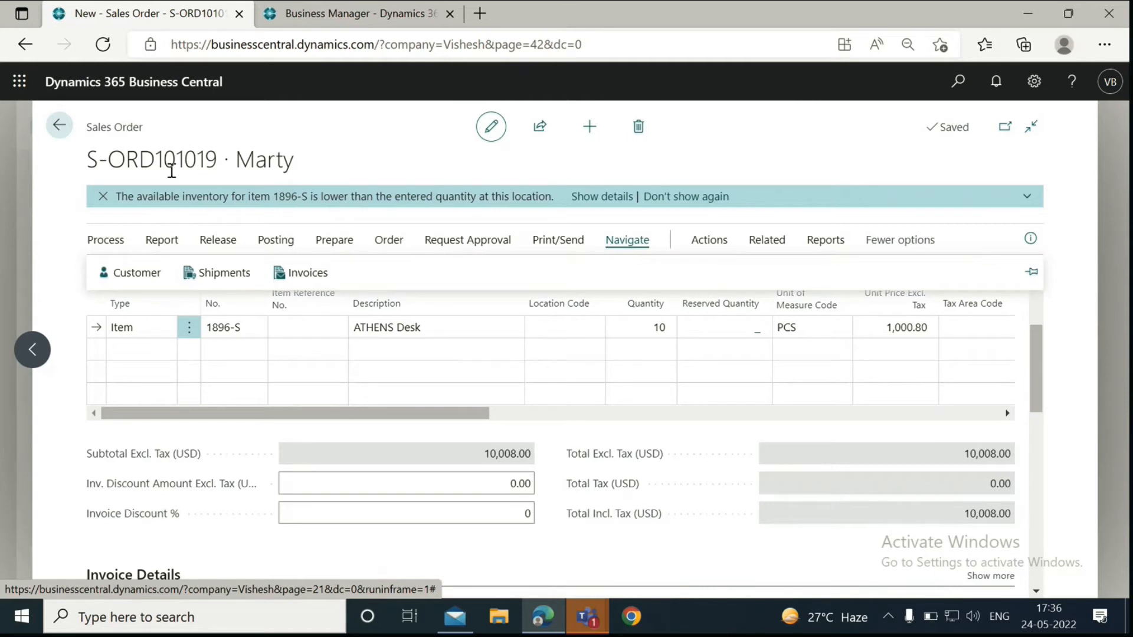
click(138, 273)
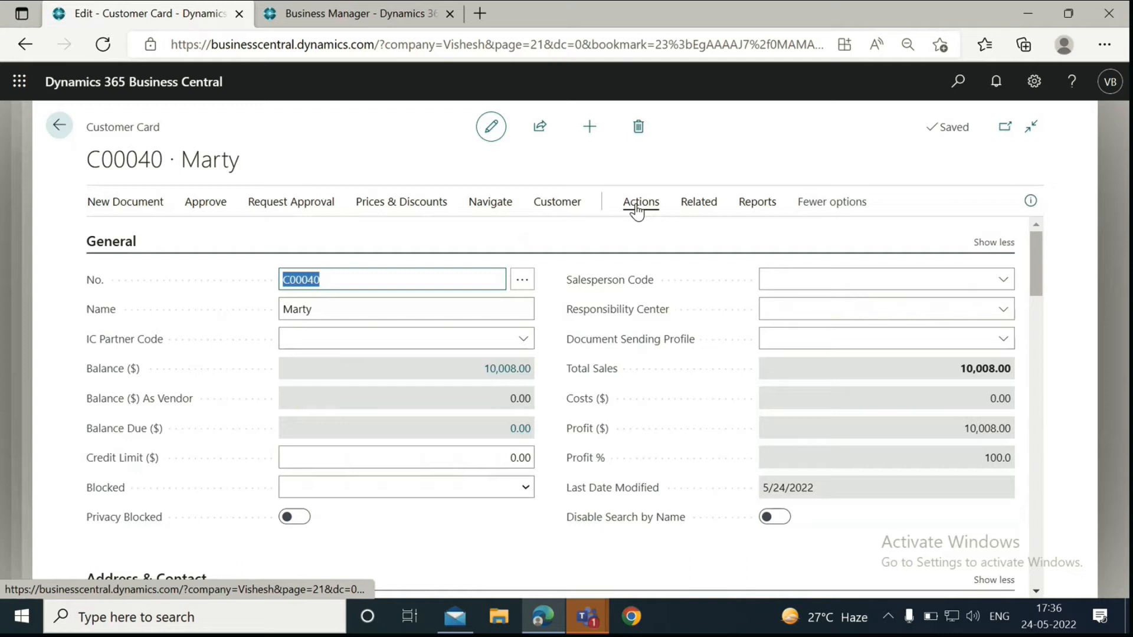
click(639, 202)
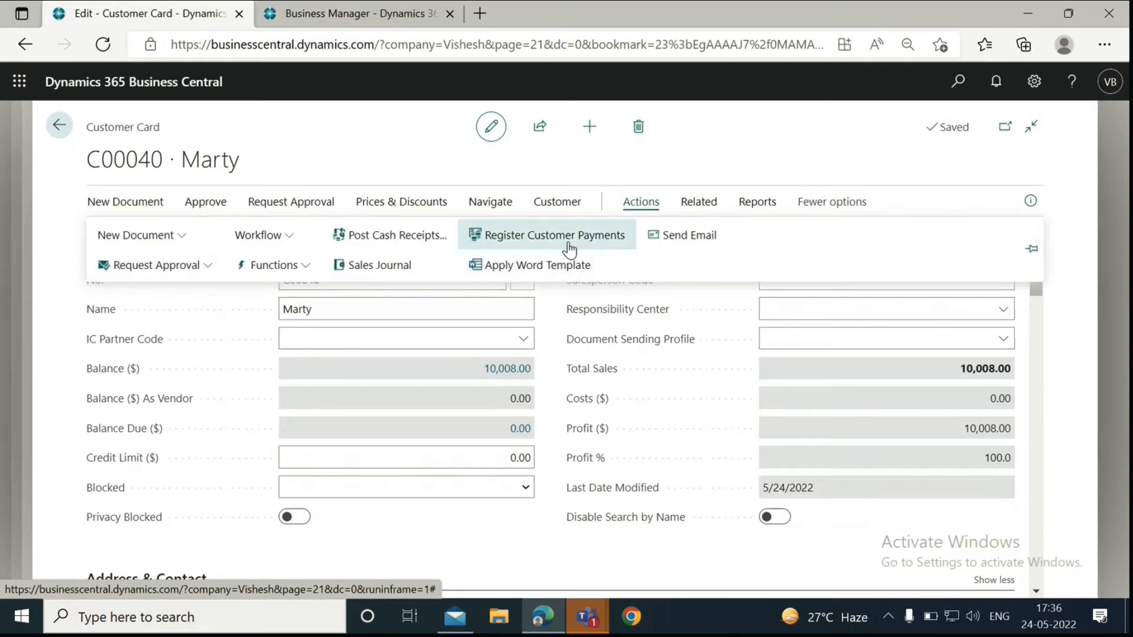
click(570, 248)
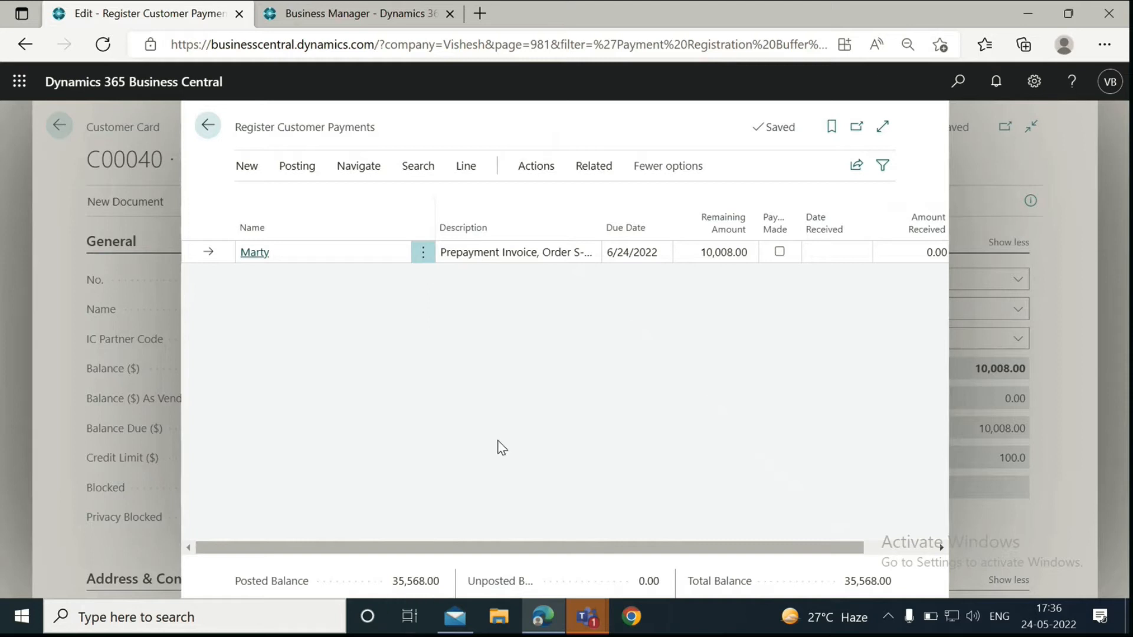
drag(562, 547, 662, 546)
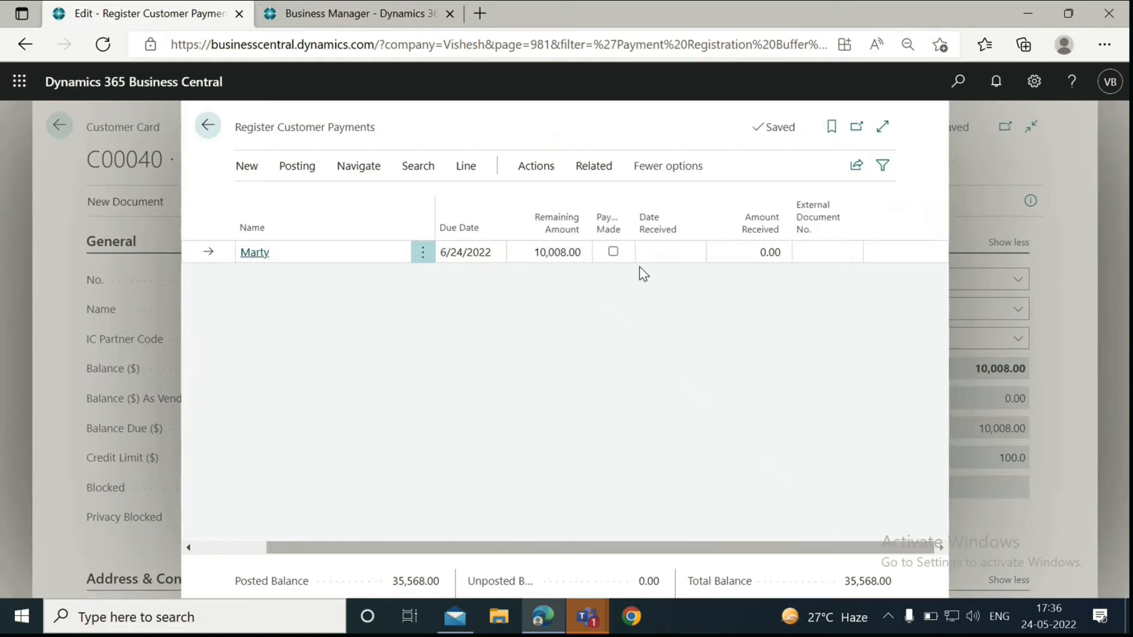
click(614, 252)
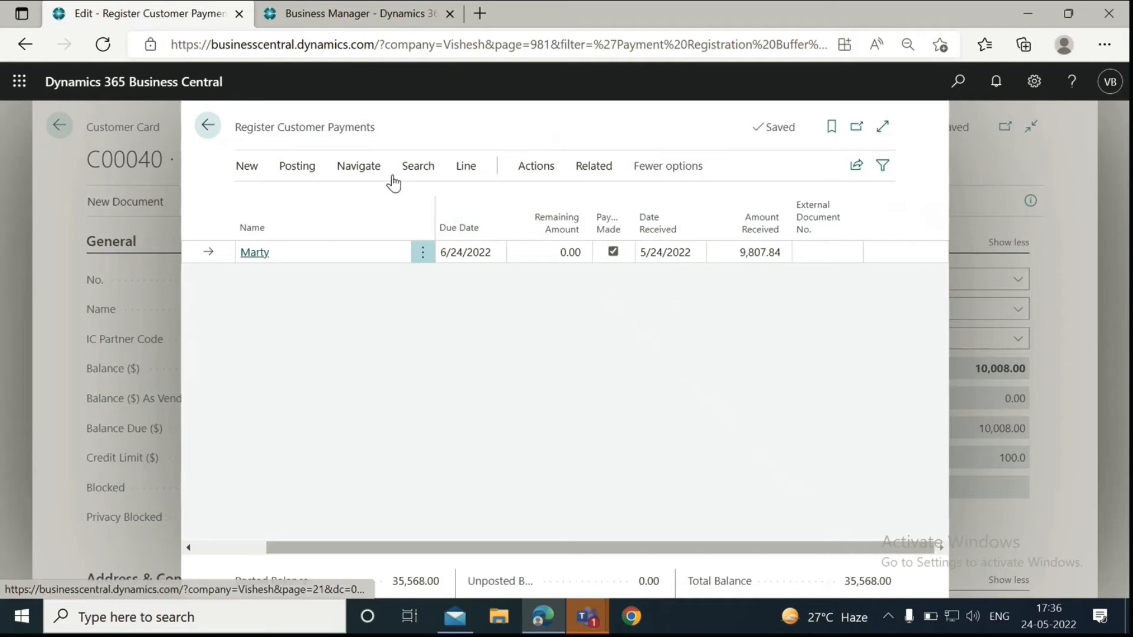
- Undo the payment mark, leave registration, and go to the cash receipt journal instead
click(298, 166)
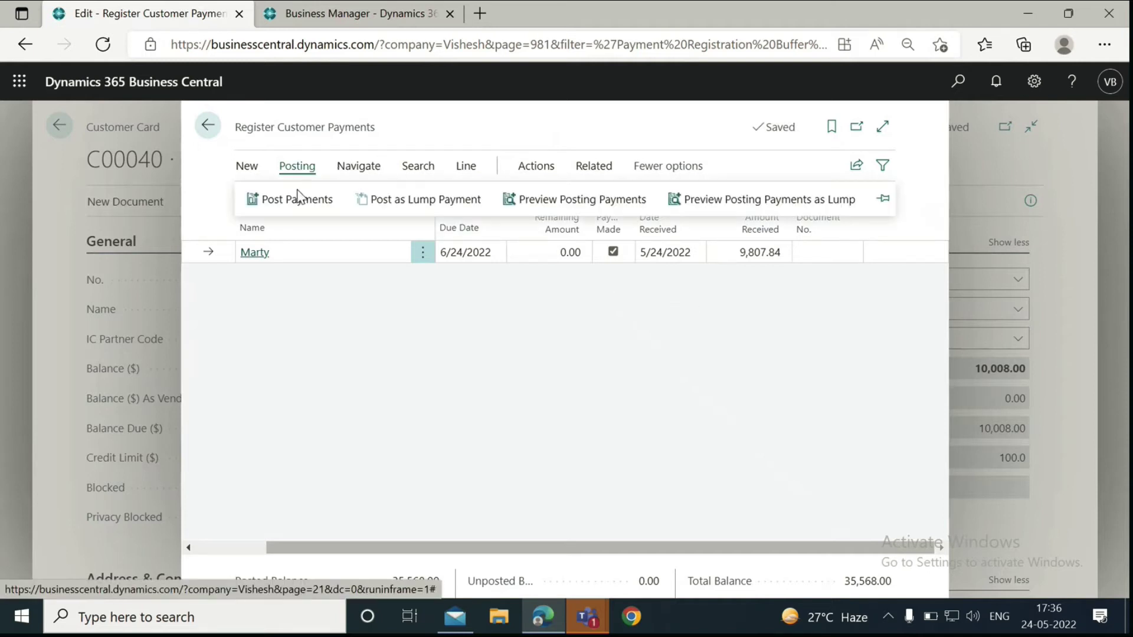
click(357, 321)
click(613, 252)
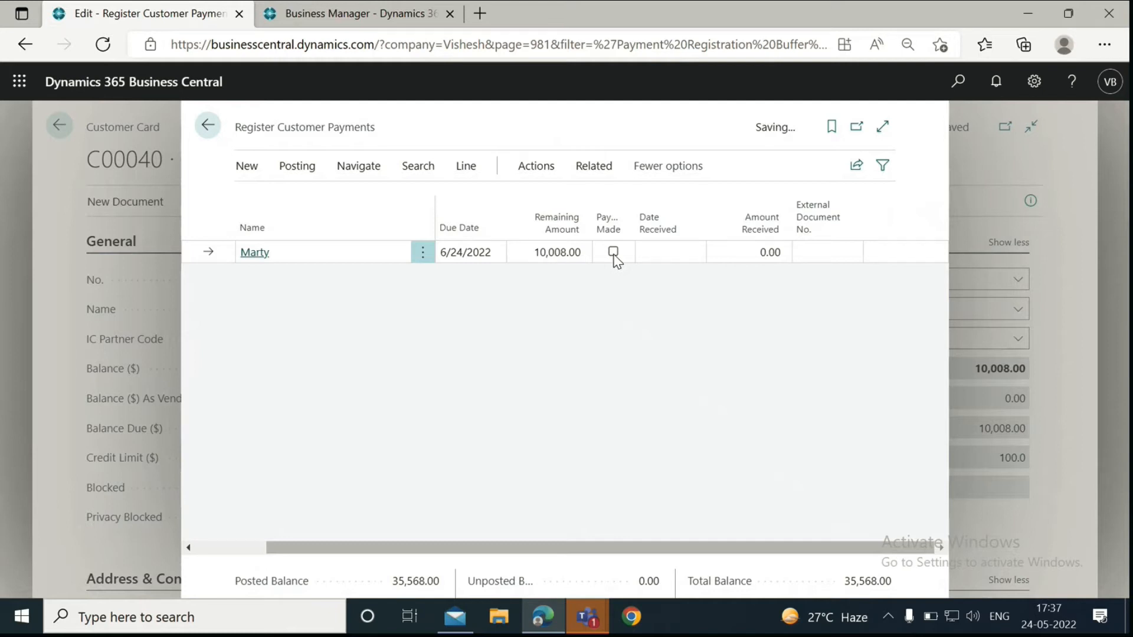
key(Escape)
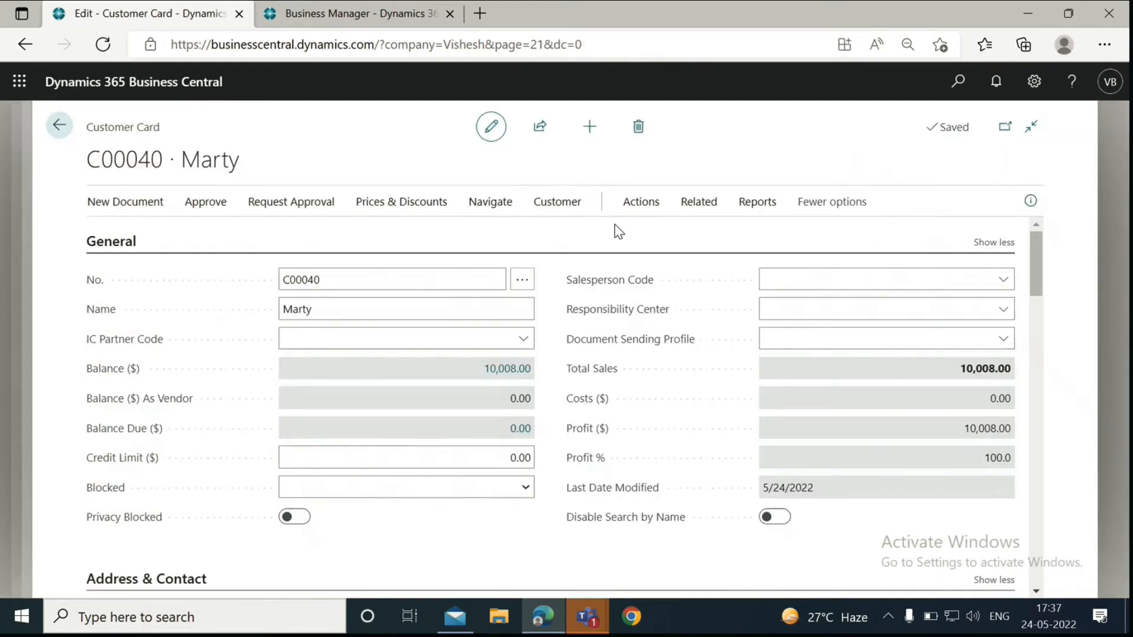
click(641, 202)
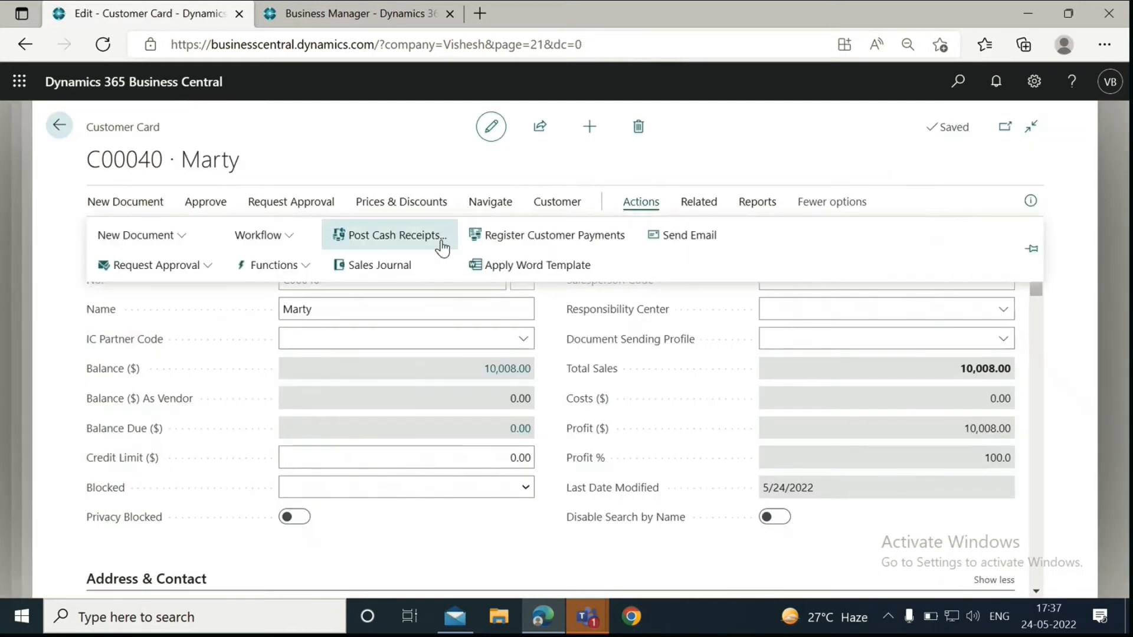
click(396, 235)
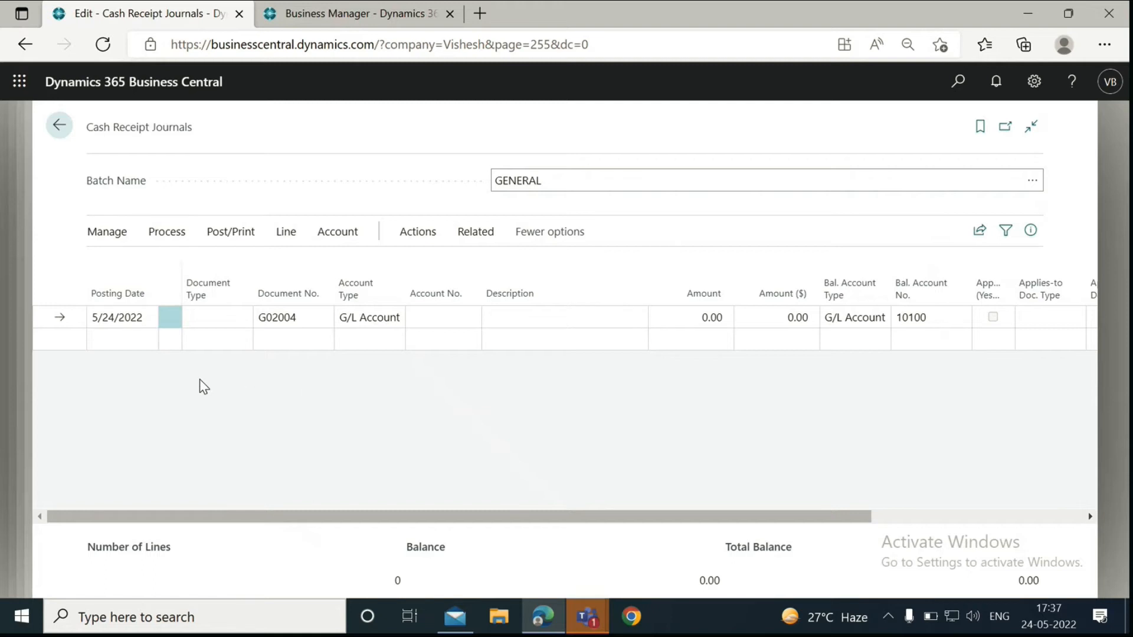
click(217, 317)
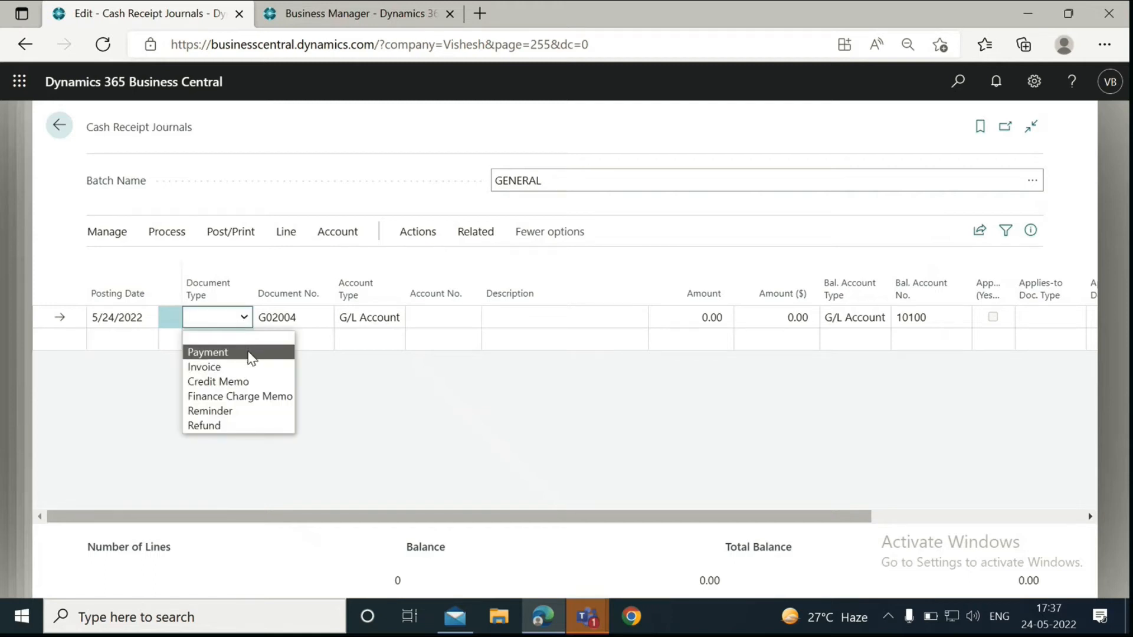
click(207, 353)
click(322, 326)
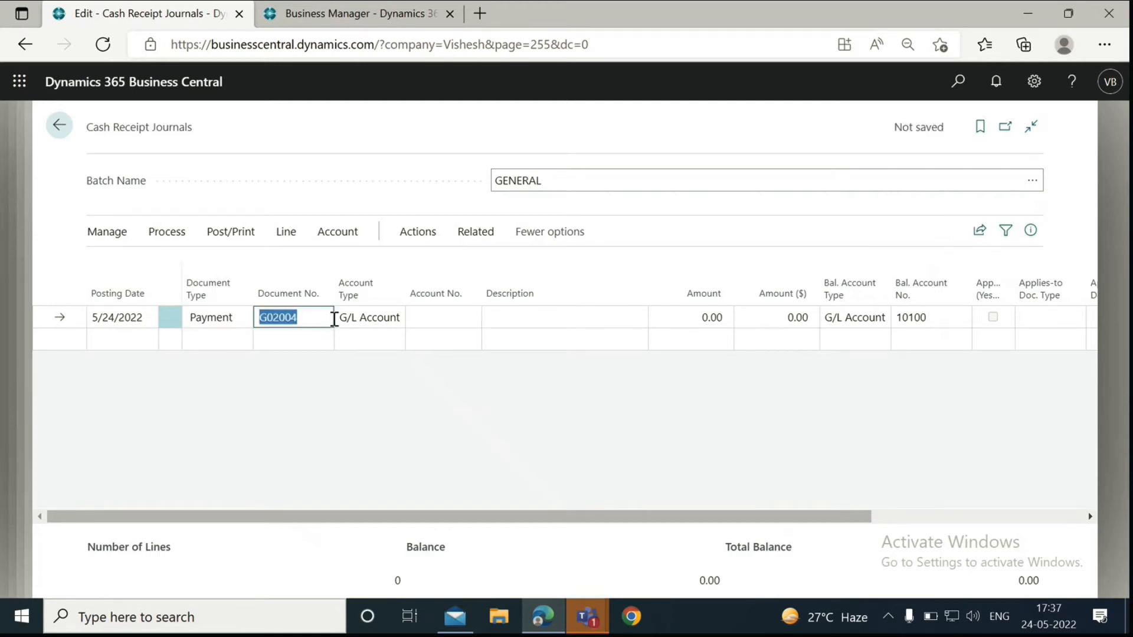
click(397, 317)
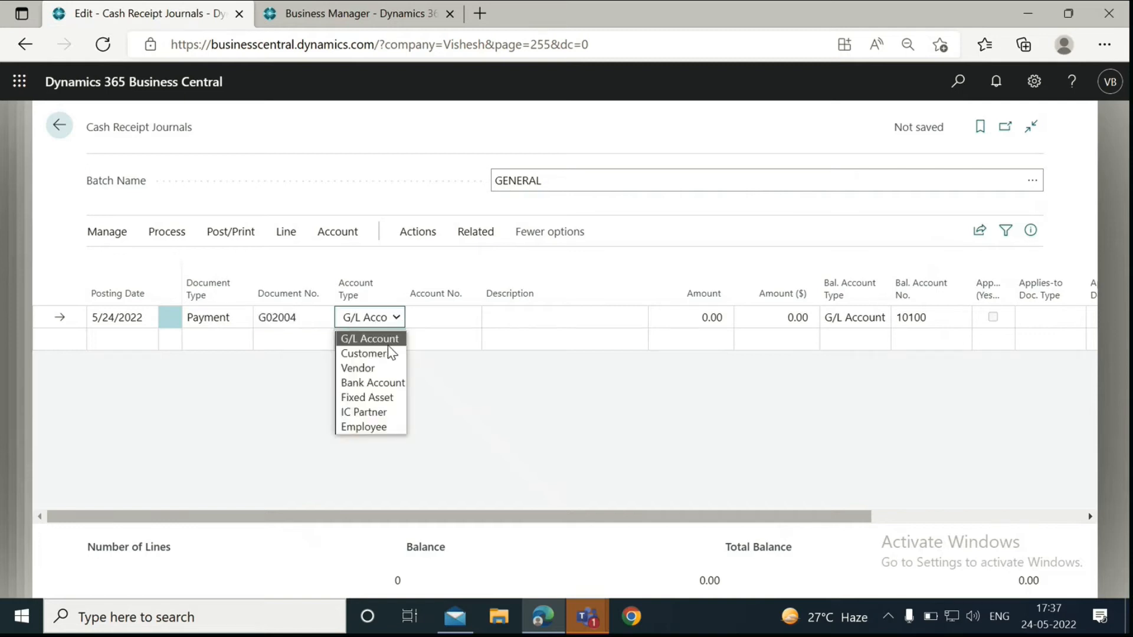
click(363, 353)
click(469, 321)
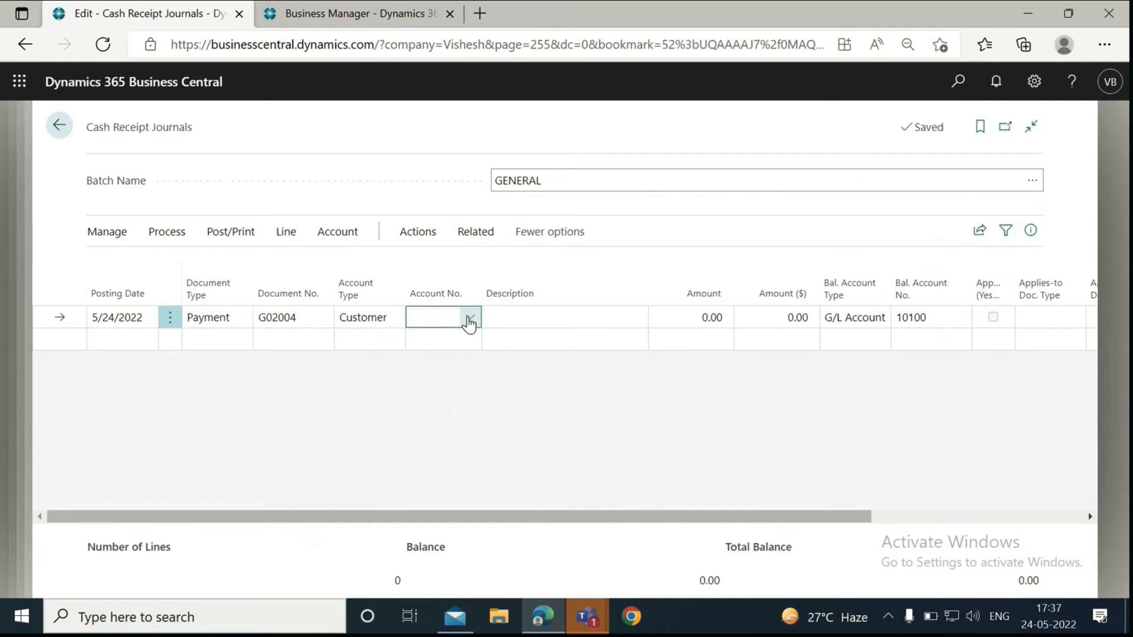
click(469, 321)
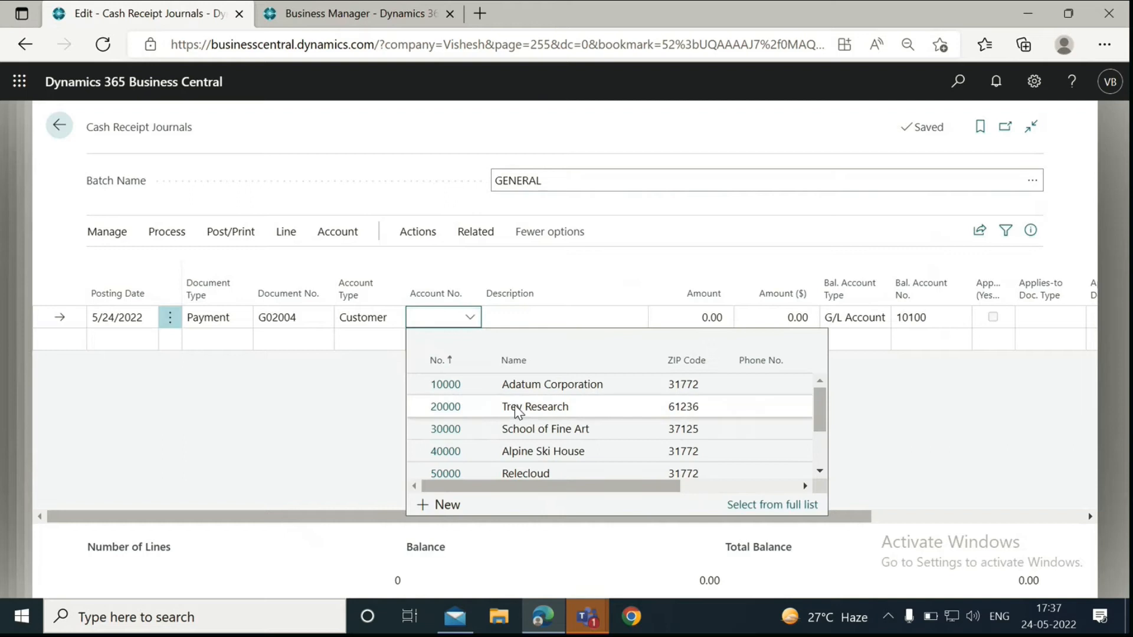
scroll(549, 425, down, 3)
click(546, 465)
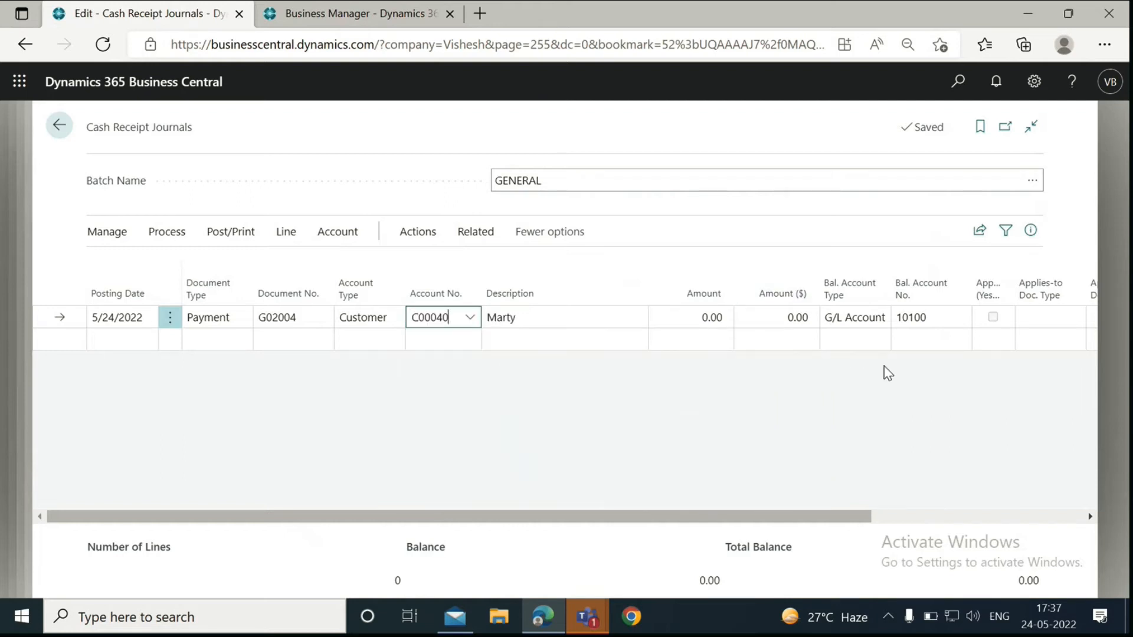
- Set the balancing account to Bank Account CHECKING
click(876, 318)
click(855, 379)
click(932, 317)
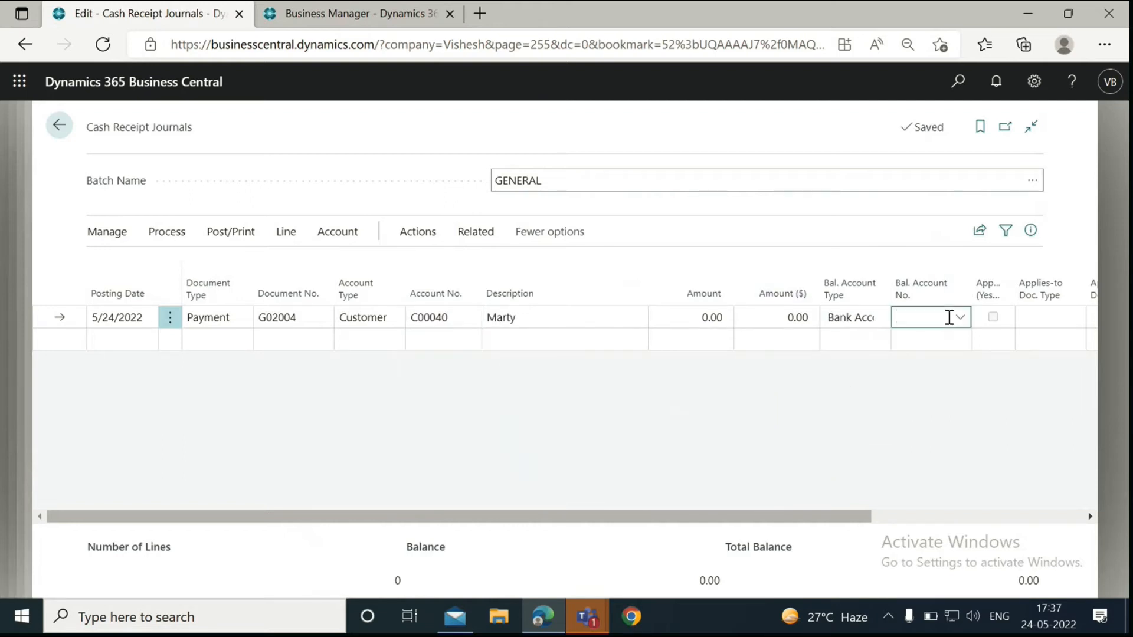
click(601, 387)
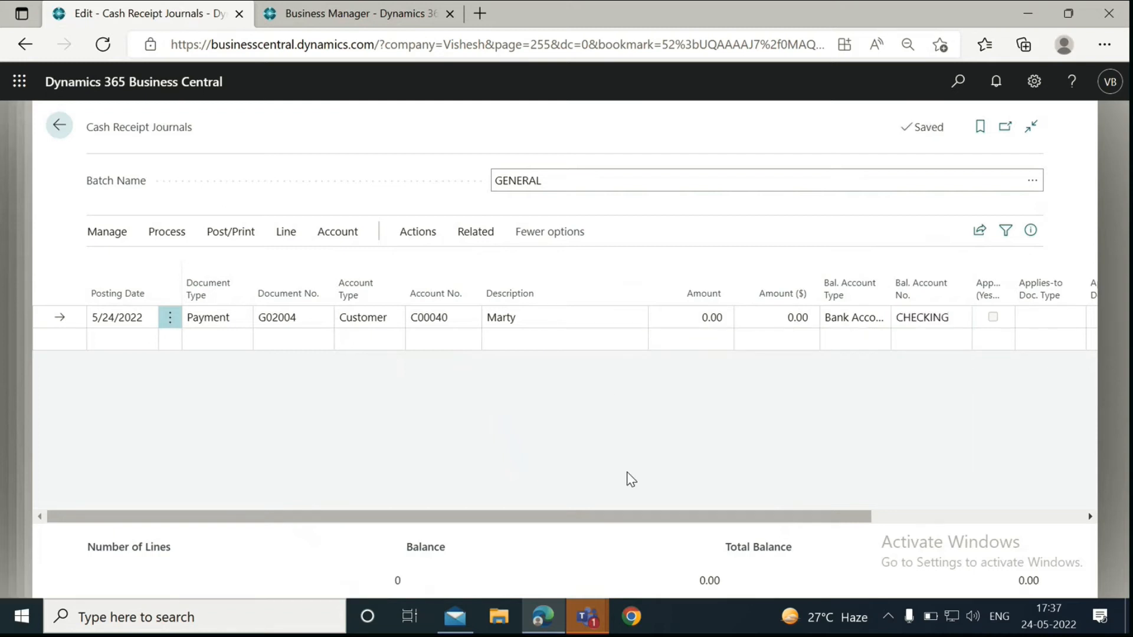
drag(667, 516, 798, 518)
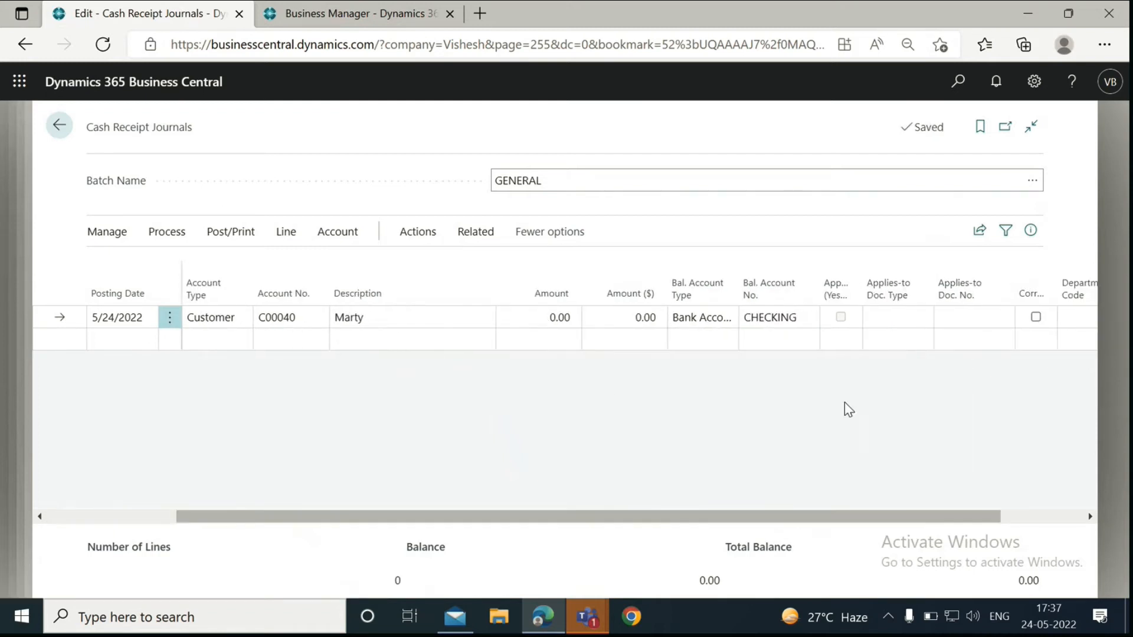
- Apply the payment to Invoice PPAY-0004 for -9,807.84 via Apply Customer Entries
click(911, 319)
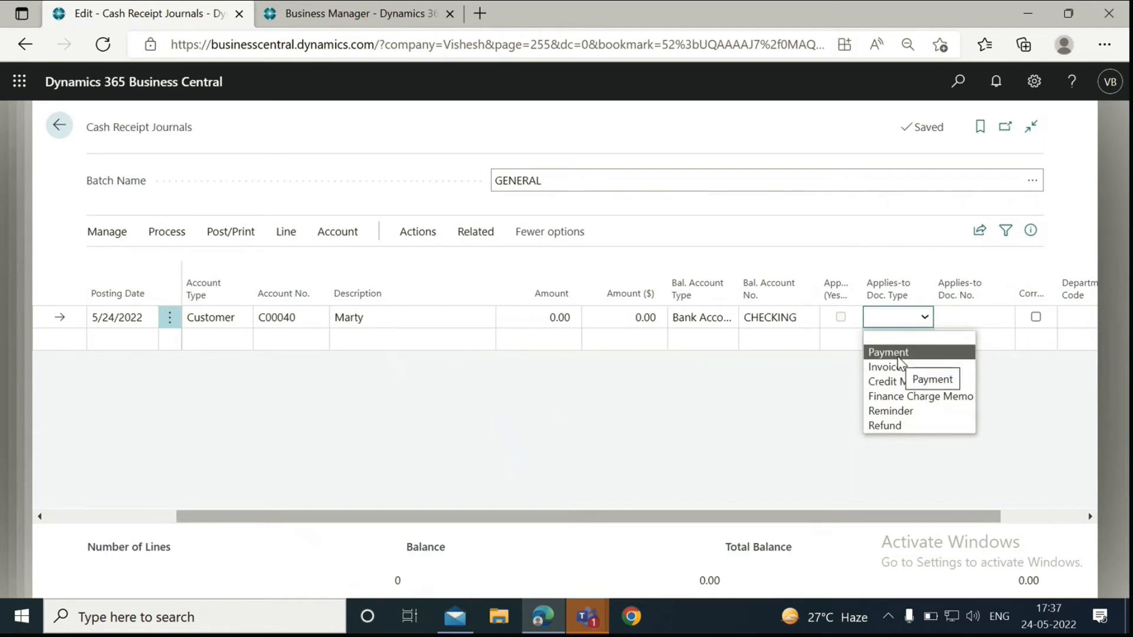
click(885, 367)
click(974, 317)
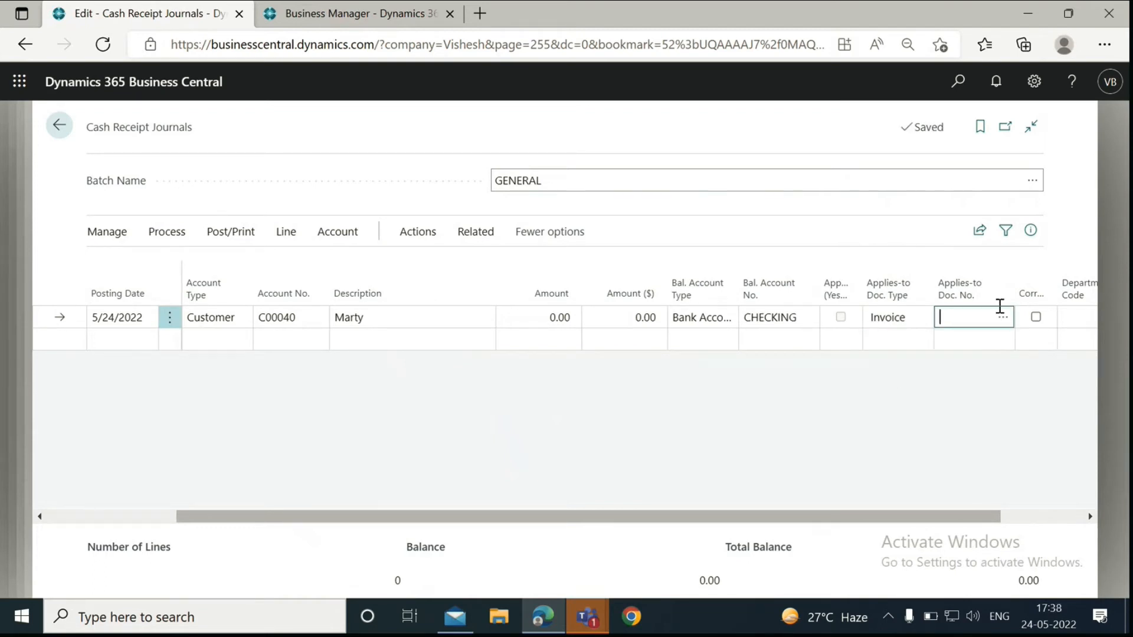
click(1001, 318)
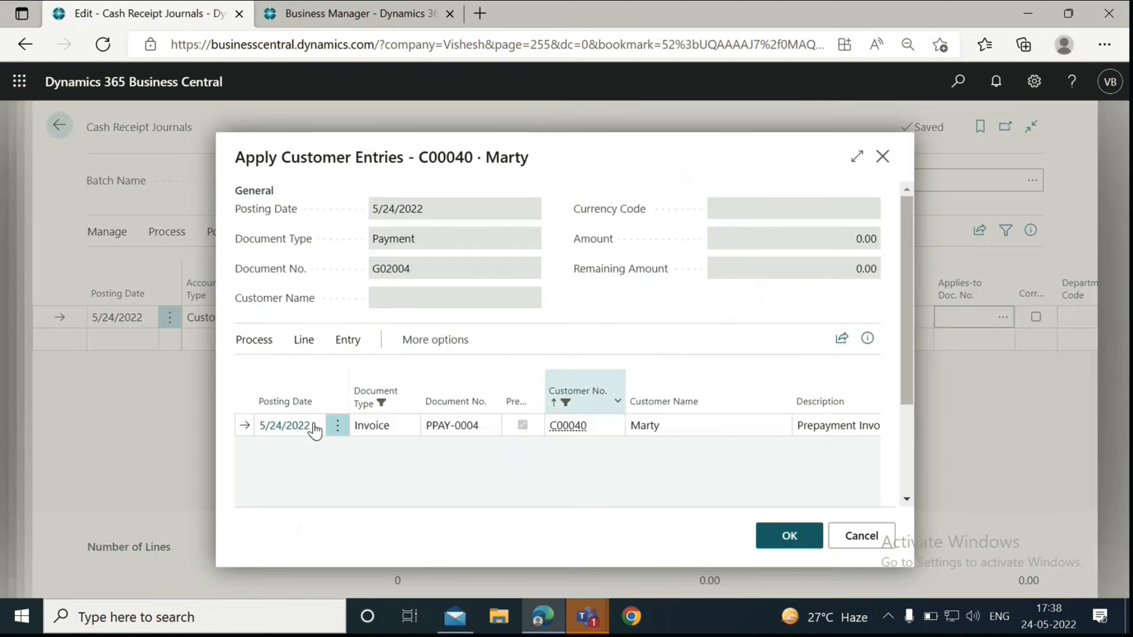
click(790, 535)
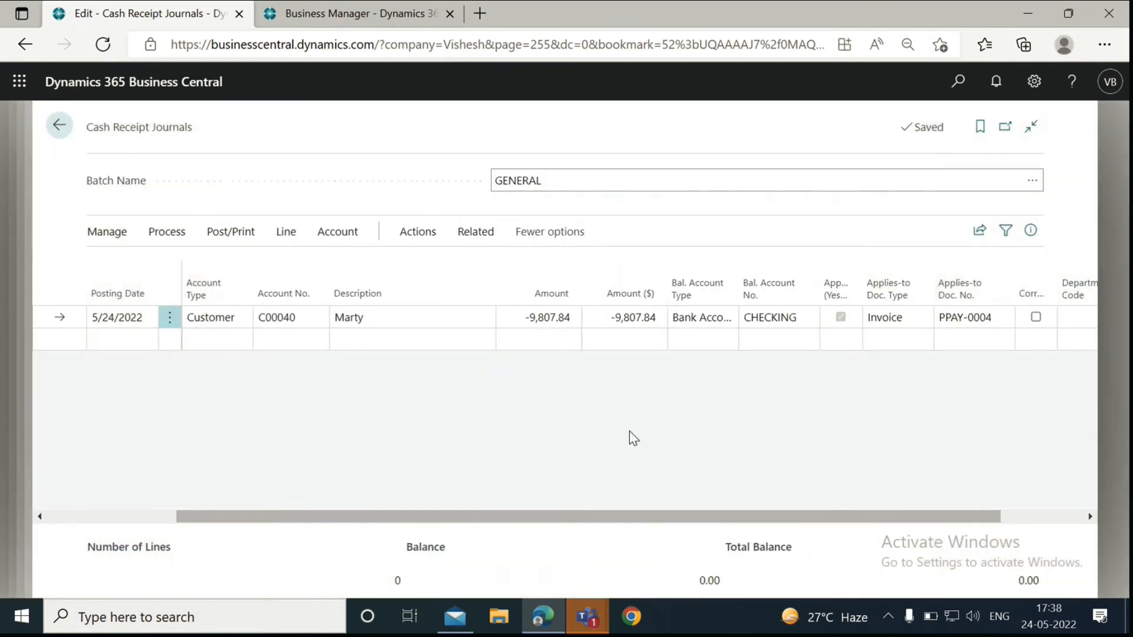
drag(693, 516, 567, 515)
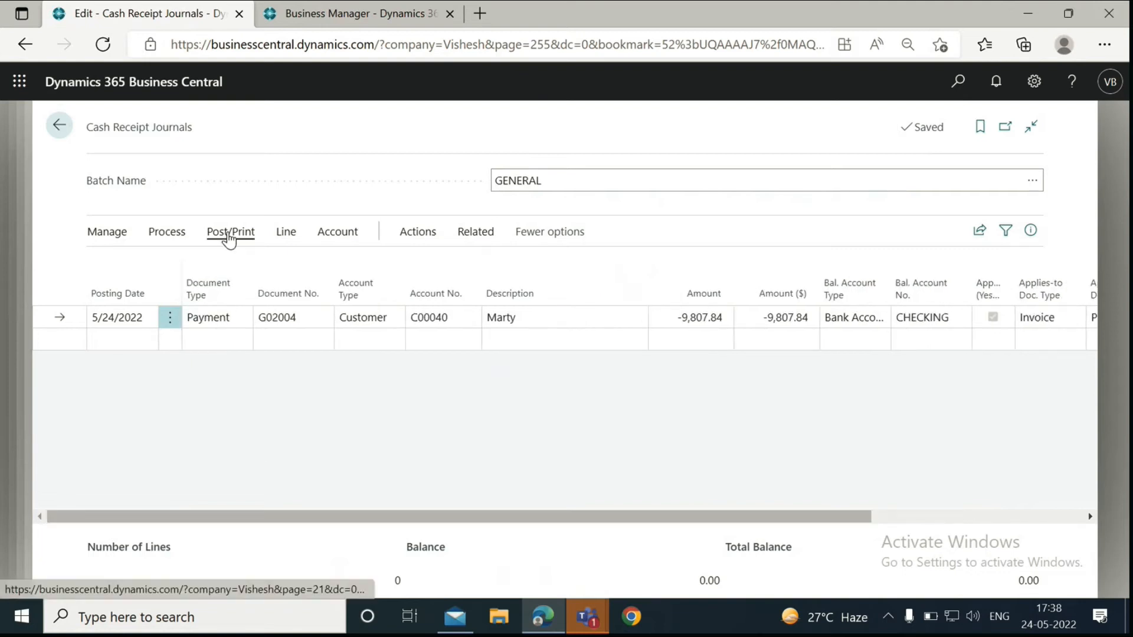
- Post the cash receipt journal lines and dismiss the success message
click(229, 233)
click(122, 264)
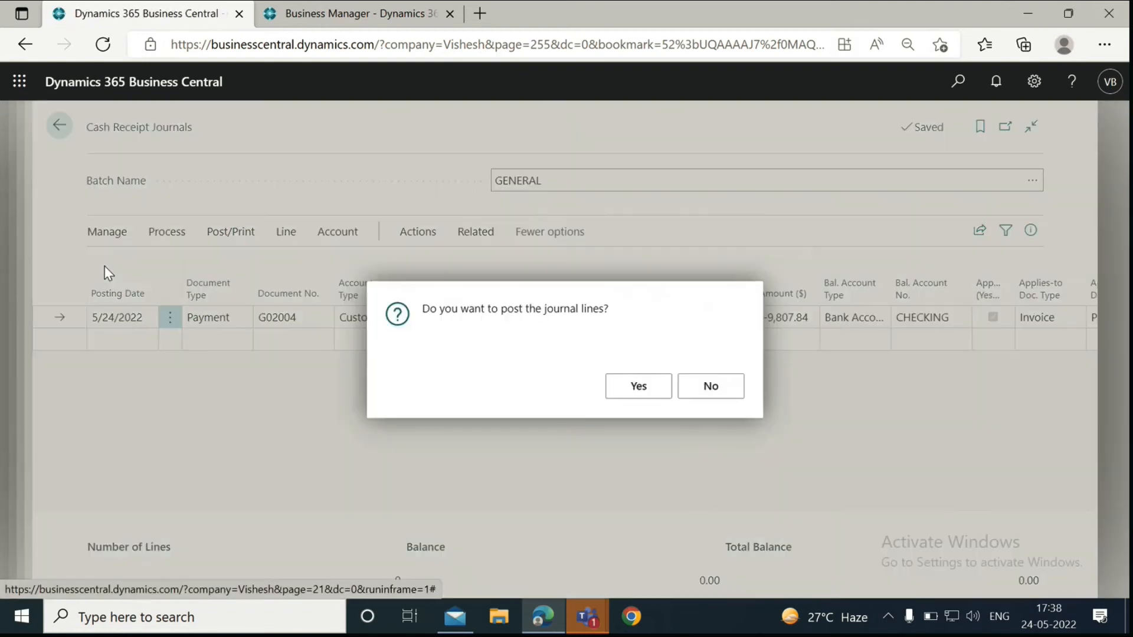
click(638, 387)
click(708, 387)
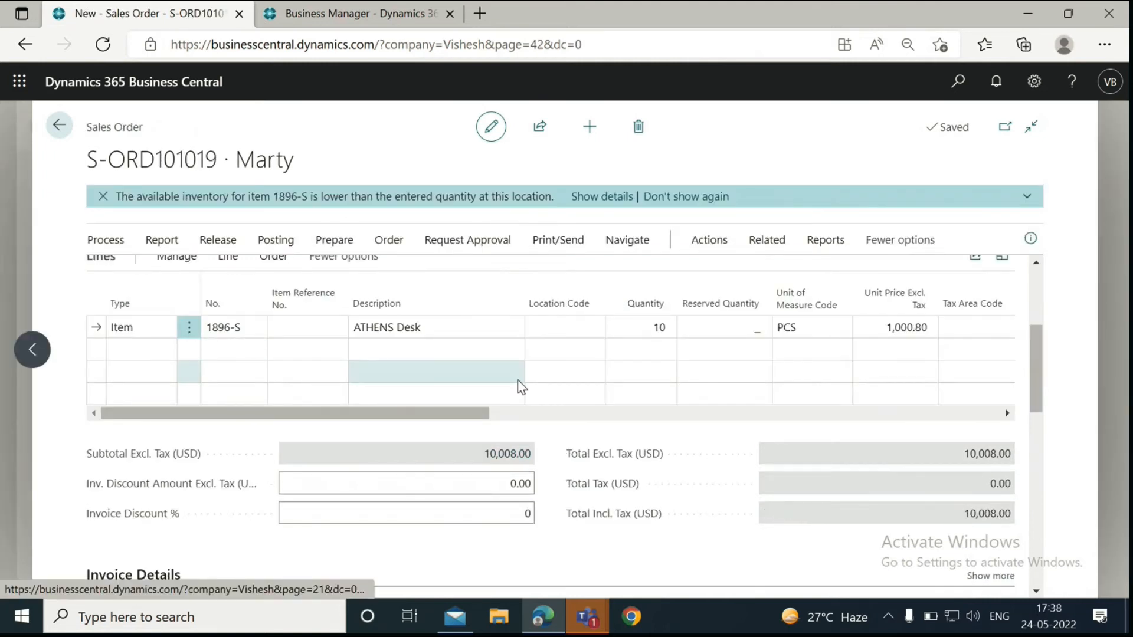
scroll(523, 381, up, 3)
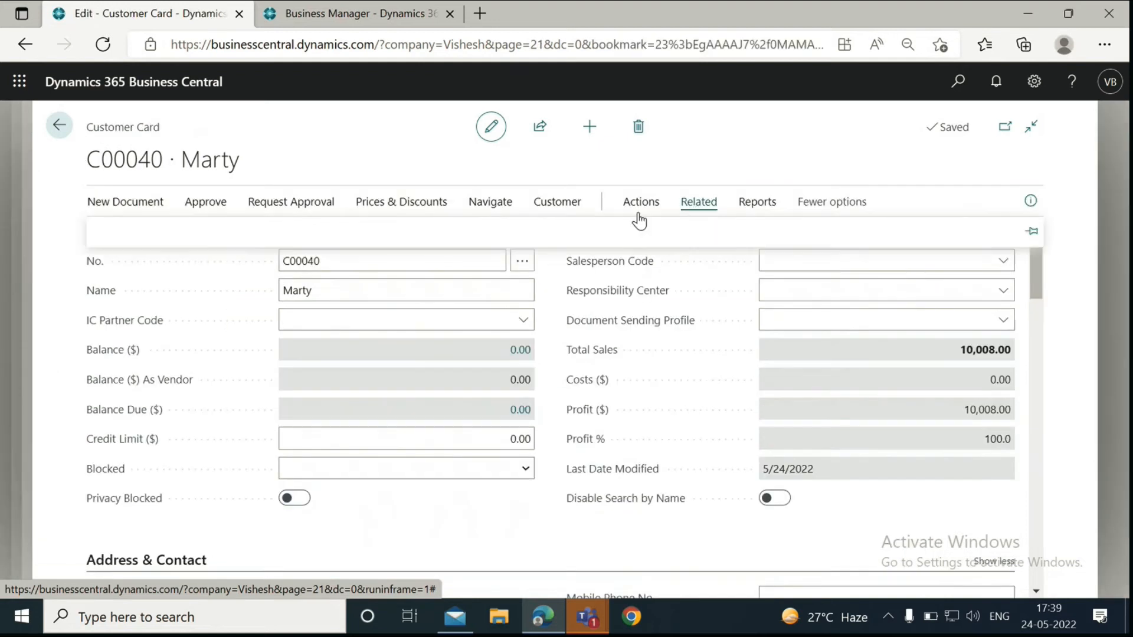
- Review Marty's customer ledger entries for the payment and prepayment invoice, then go back
click(698, 202)
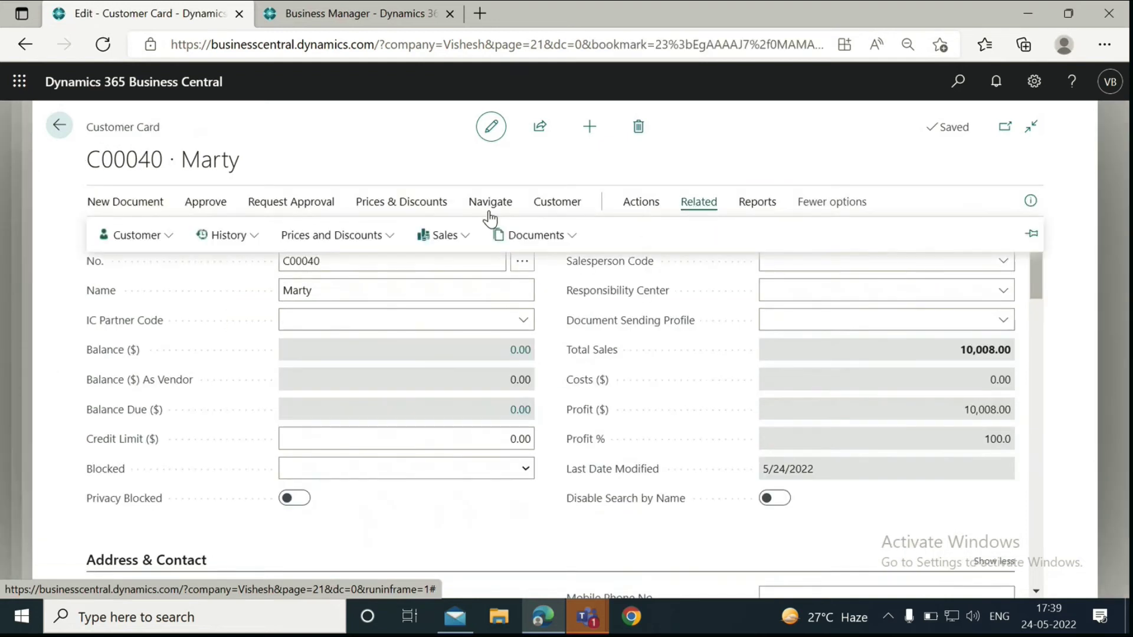
click(248, 240)
click(257, 263)
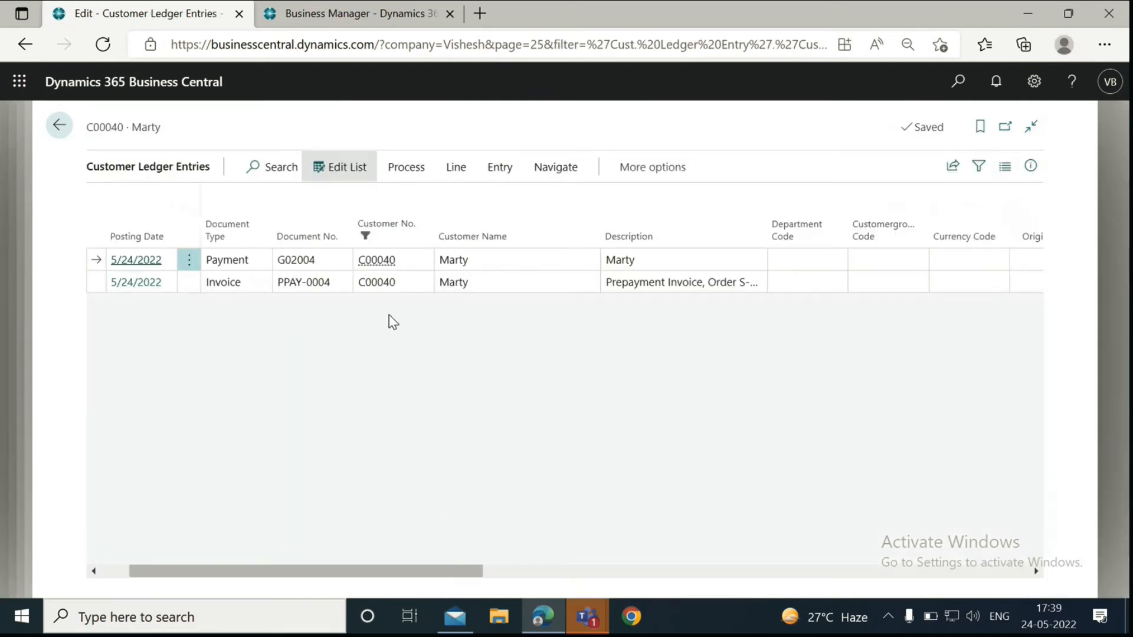
drag(361, 569, 594, 571)
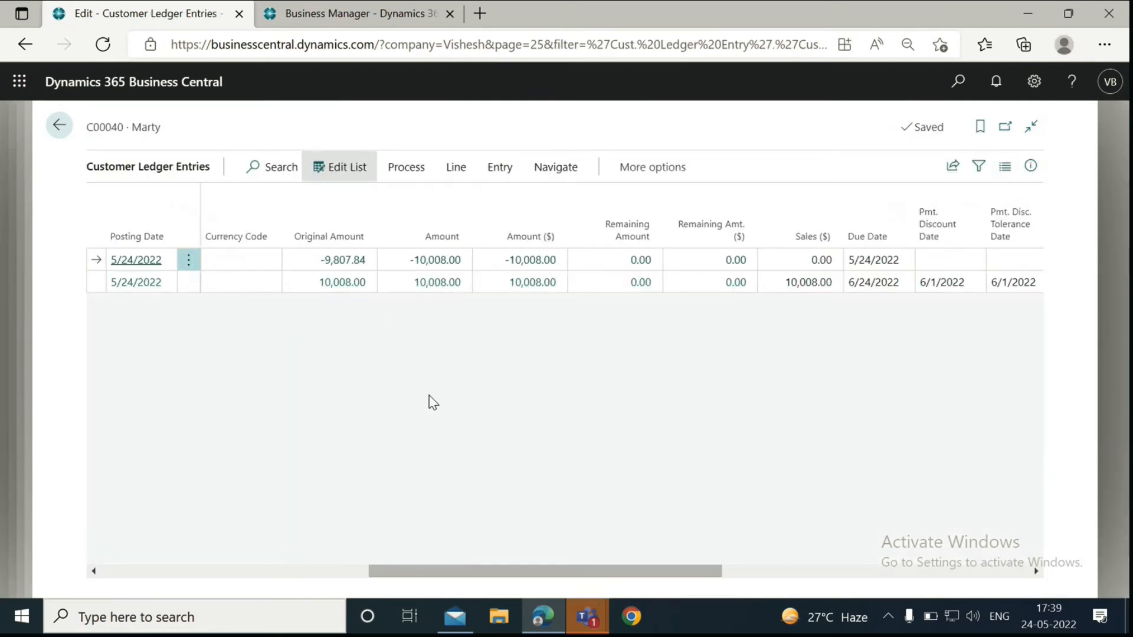
key(Escape)
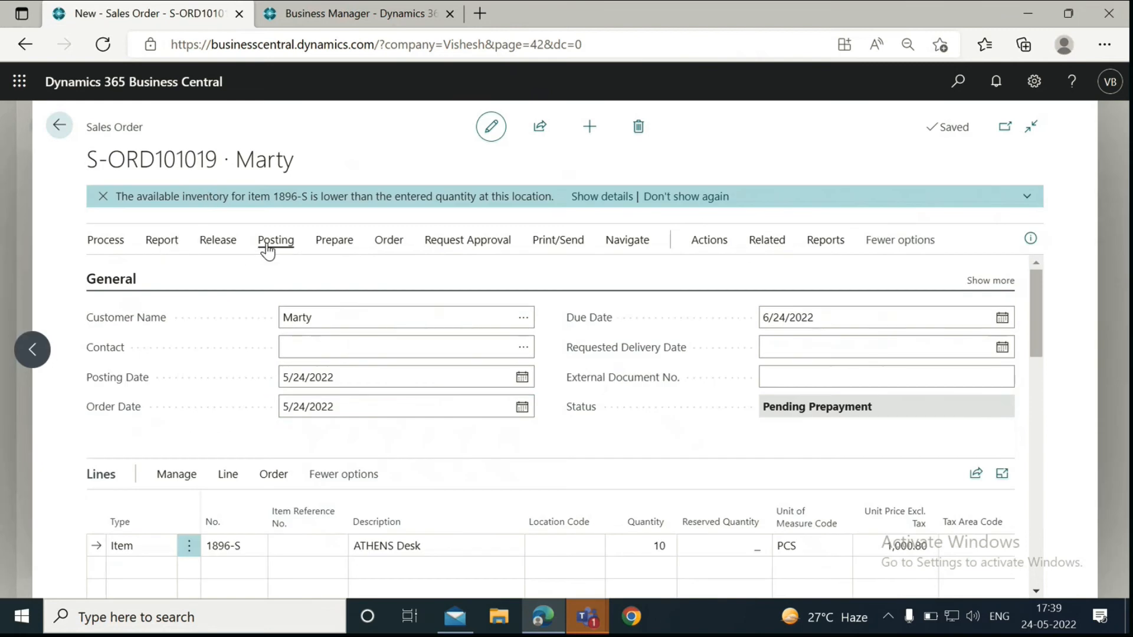
- Cancel the first posting attempt and release sales order S-ORD101019
click(269, 247)
click(113, 272)
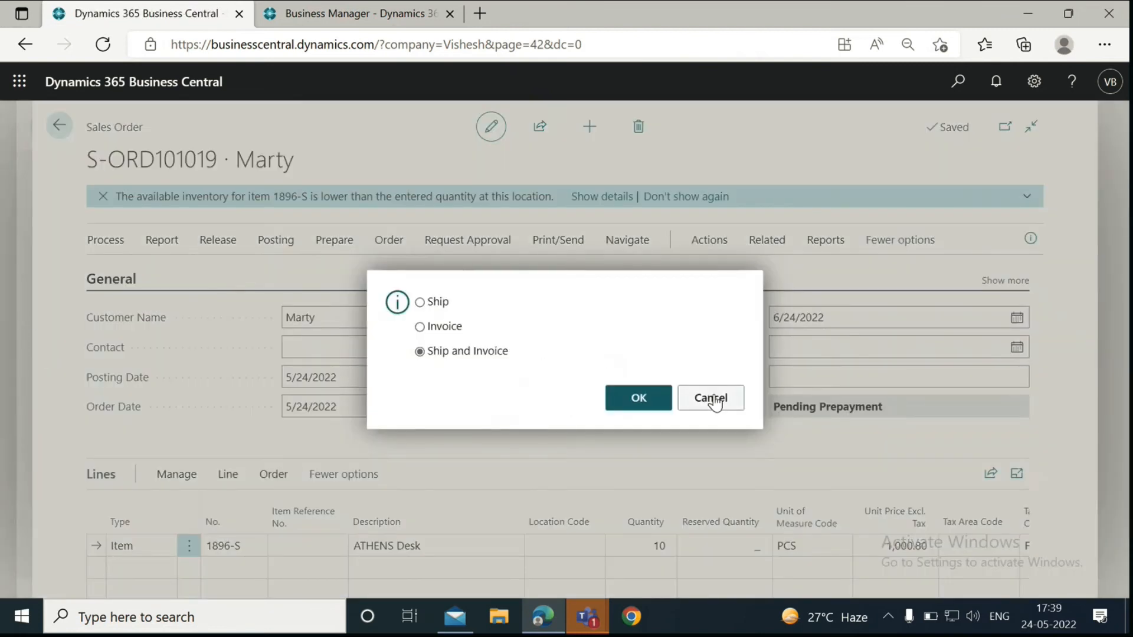
key(Escape)
click(218, 240)
click(131, 273)
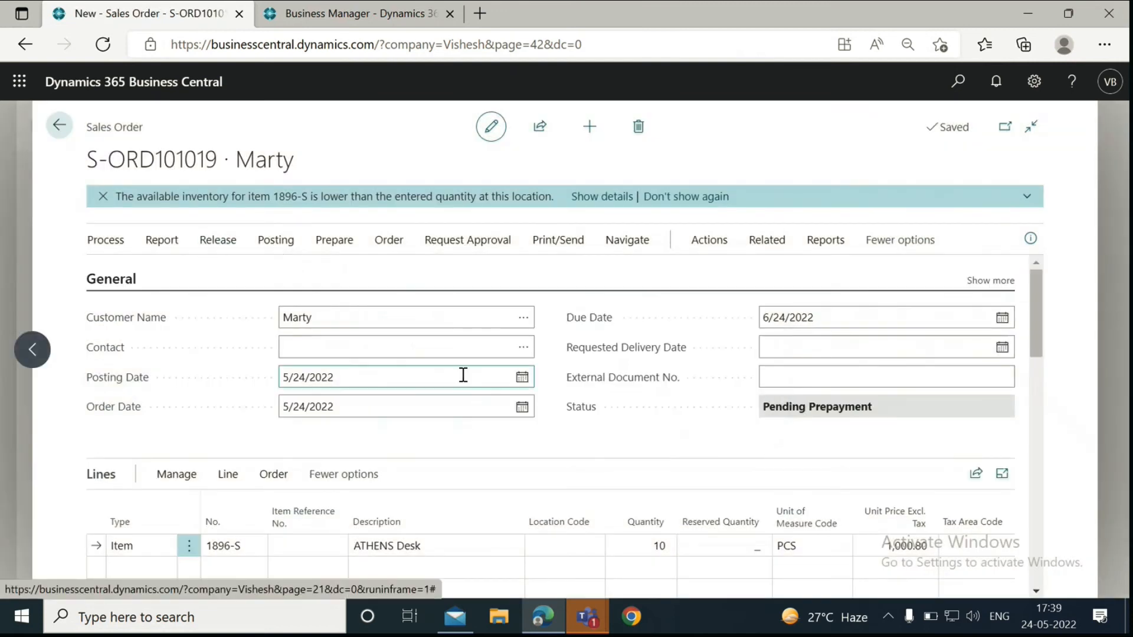
- Post the order with Ship and Invoice as PS-INV103229, view it, then return to Marty's card
click(276, 240)
click(120, 272)
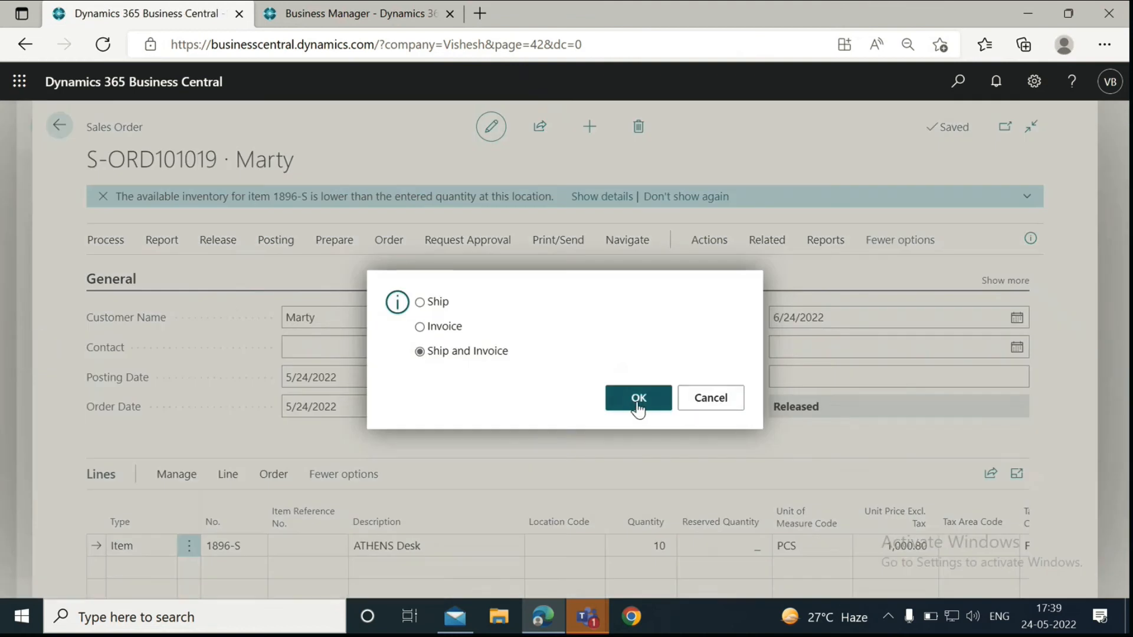
click(638, 398)
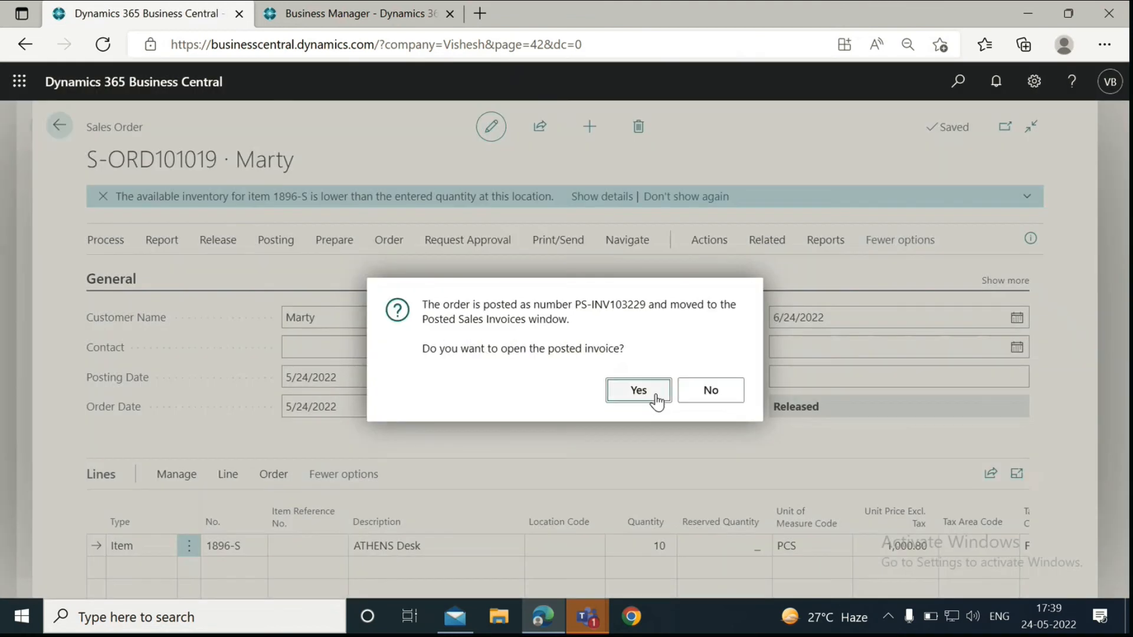
click(638, 393)
click(559, 202)
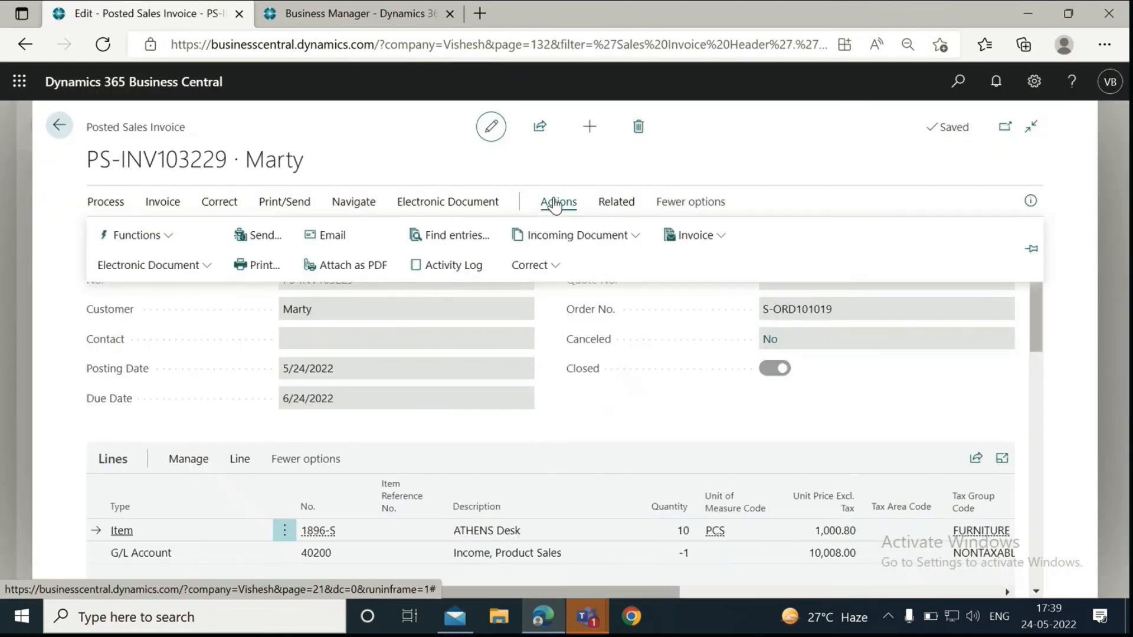
click(355, 208)
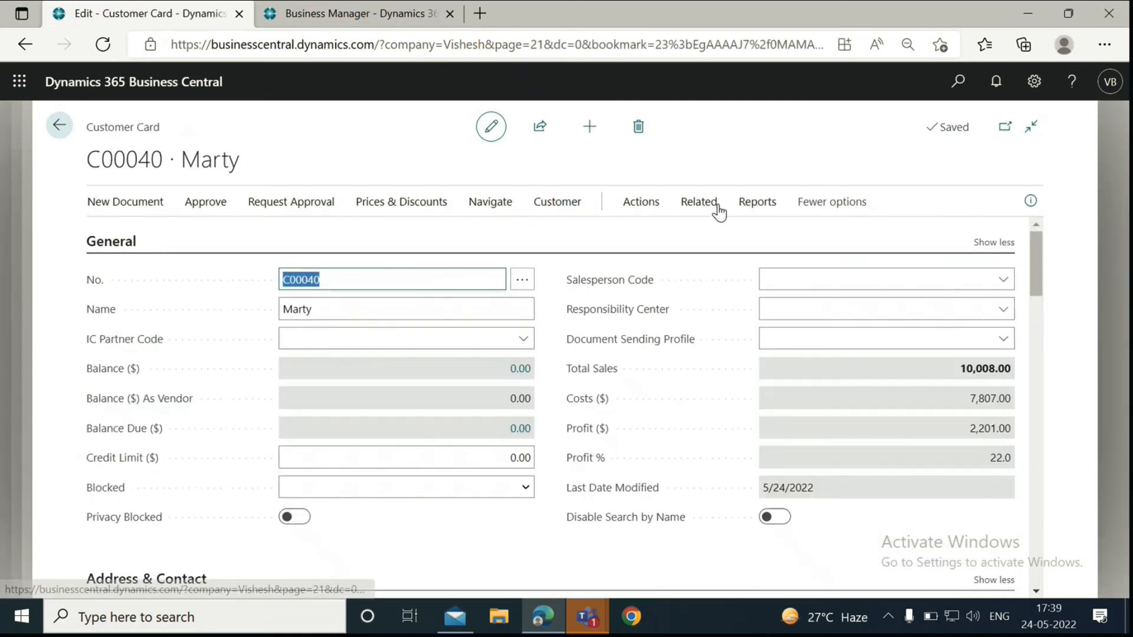
- Show Marty's ledger entries listing invoice PS-INV103229, payment and prepayment invoice at 0.00 remaining
click(699, 201)
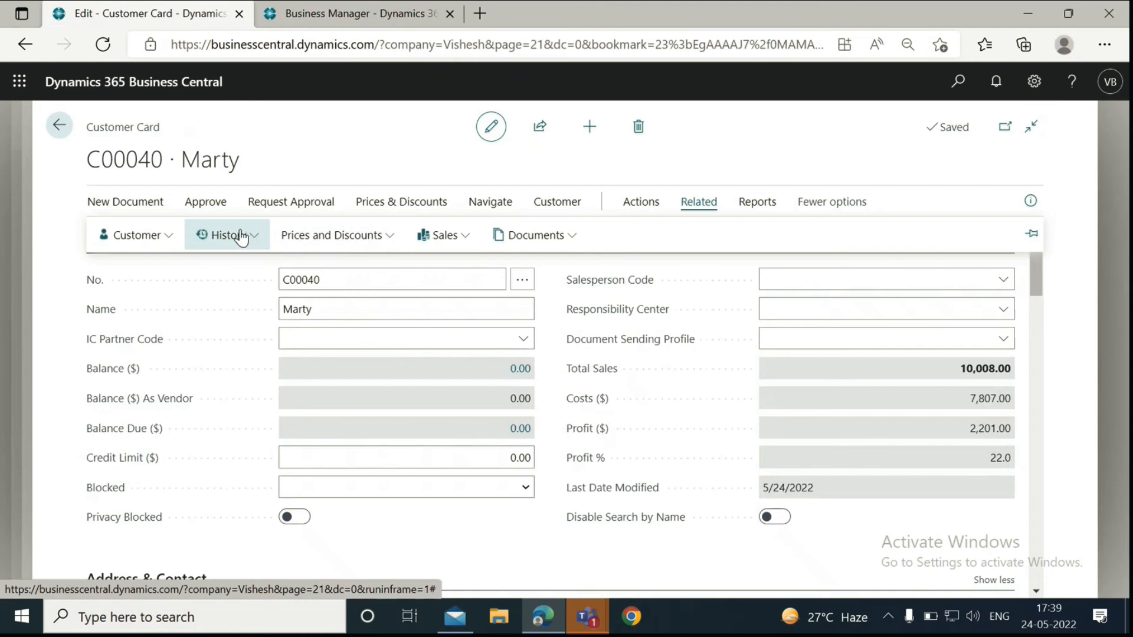
click(228, 234)
click(240, 265)
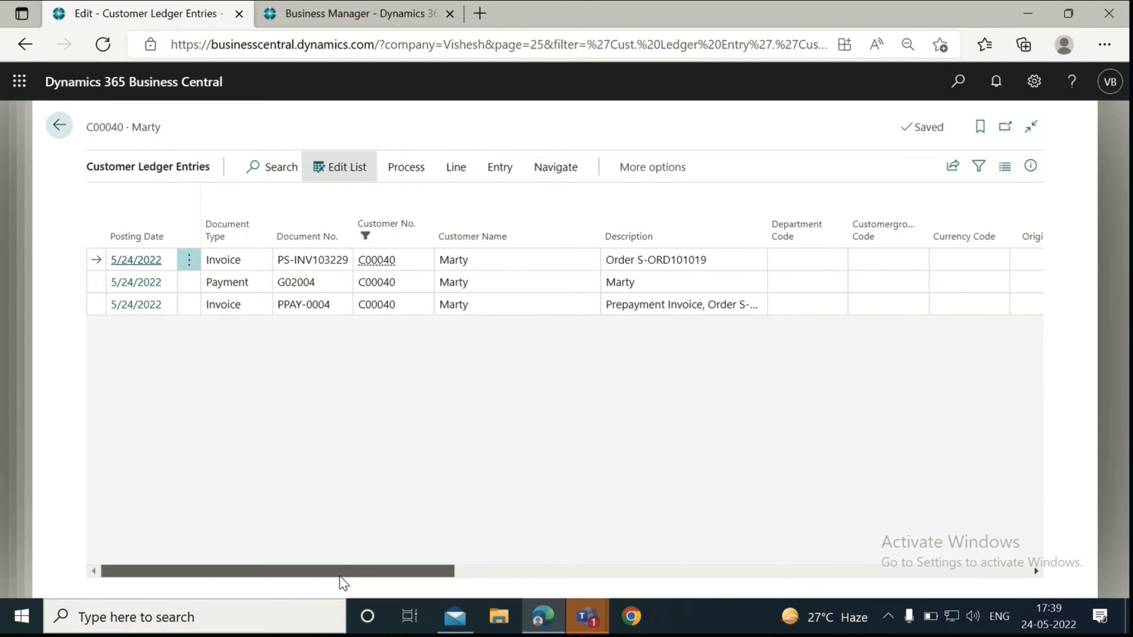
drag(372, 585, 337, 576)
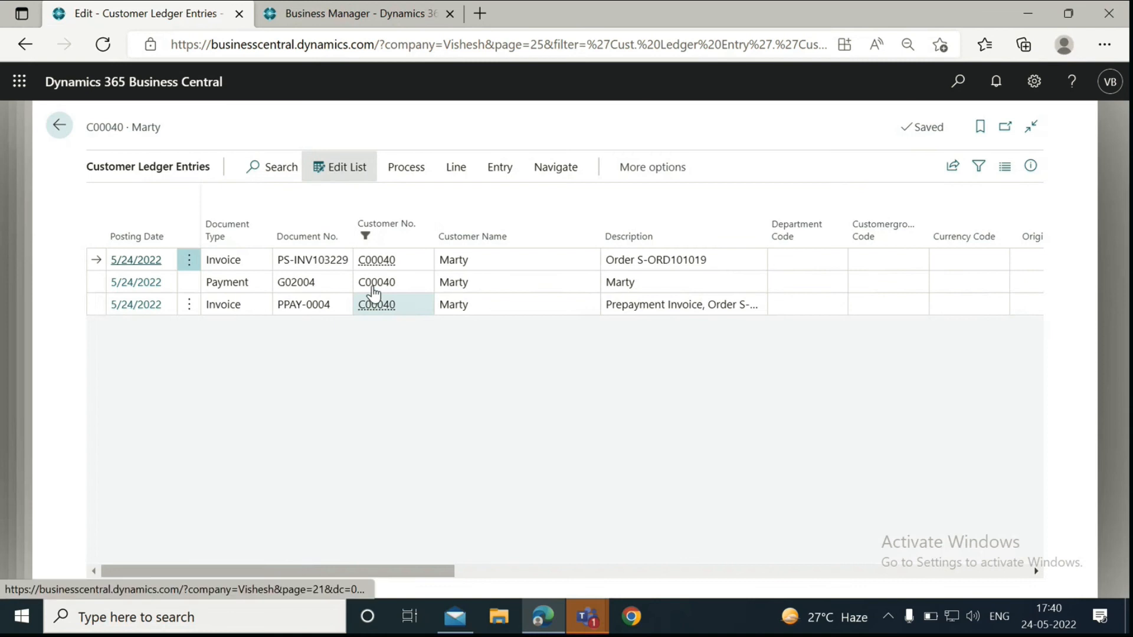
drag(425, 571, 669, 570)
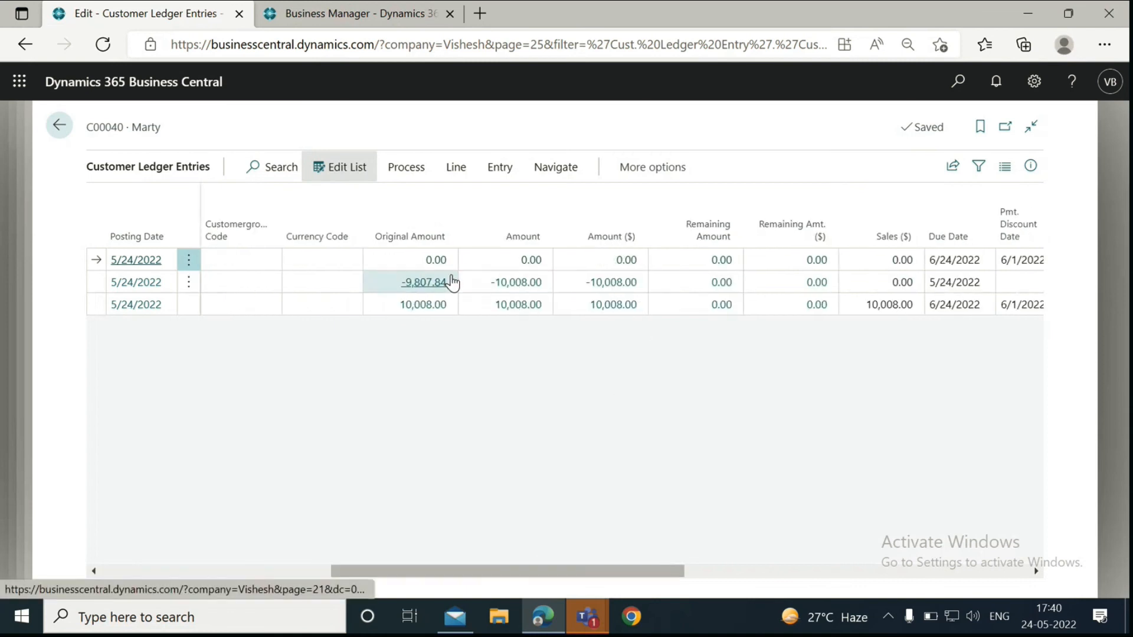
drag(506, 570, 181, 571)
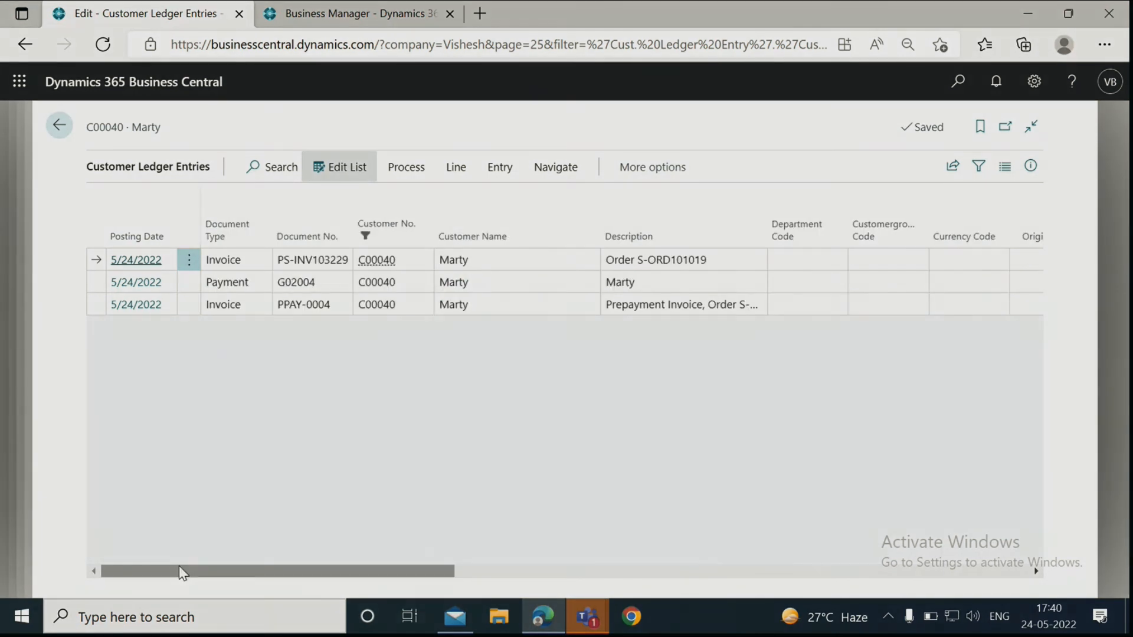